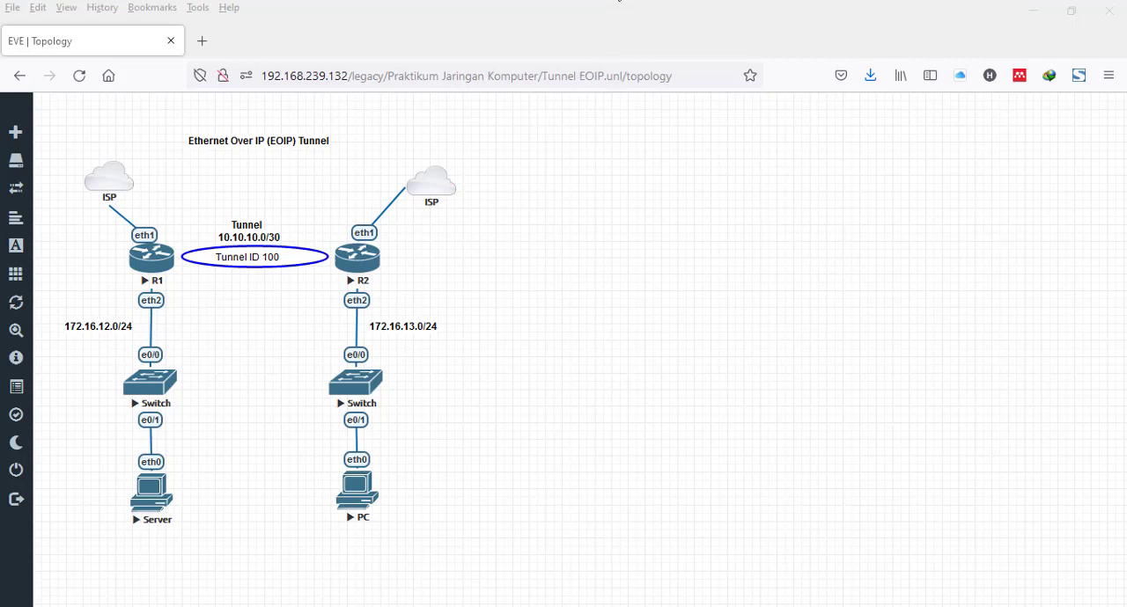
- Switch to WinBox and connect to router R1 at 192.168.239.129 as admin
{"action": "right_click", "coordinate": [617, 0]}
{"action": "left_click", "coordinate": [557, 23]}
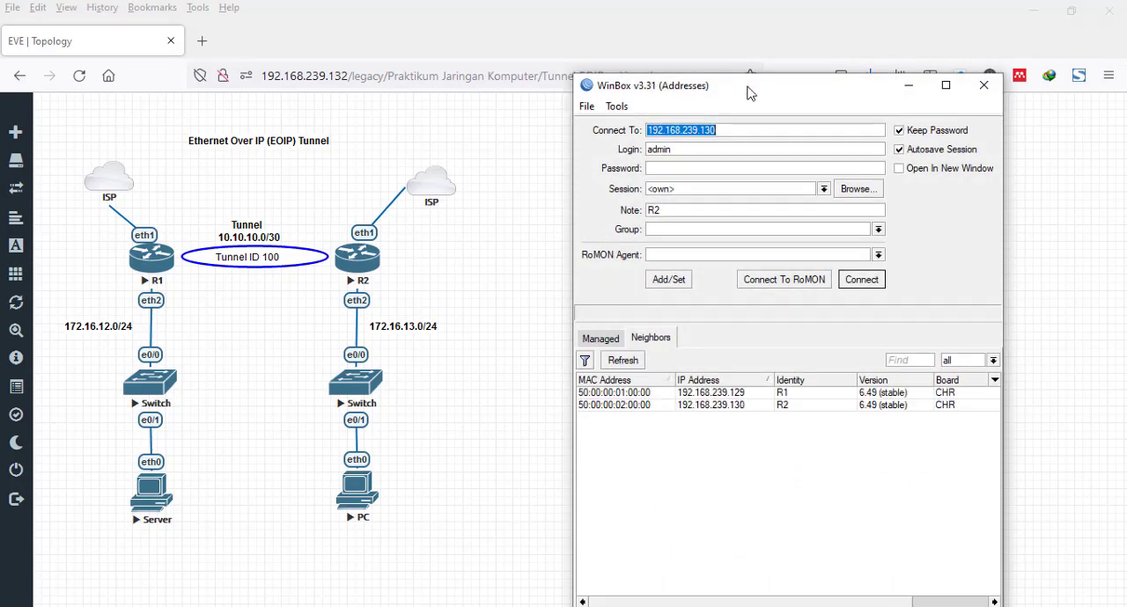
{"action": "left_click_drag", "start_coordinate": [749, 93], "coordinate": [695, 89]}
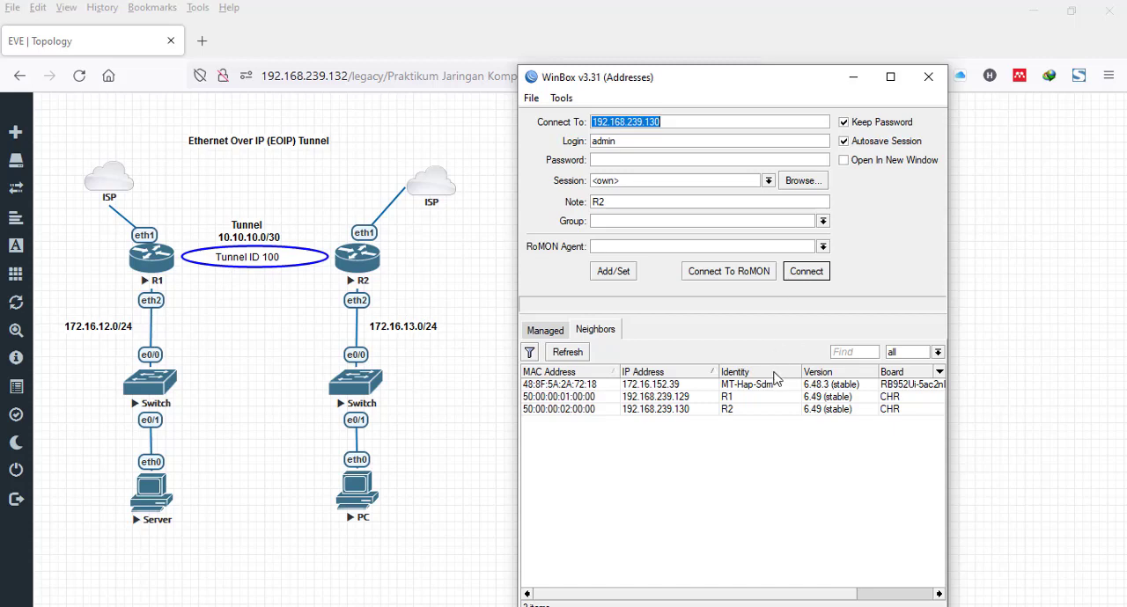
{"action": "left_click", "coordinate": [693, 398]}
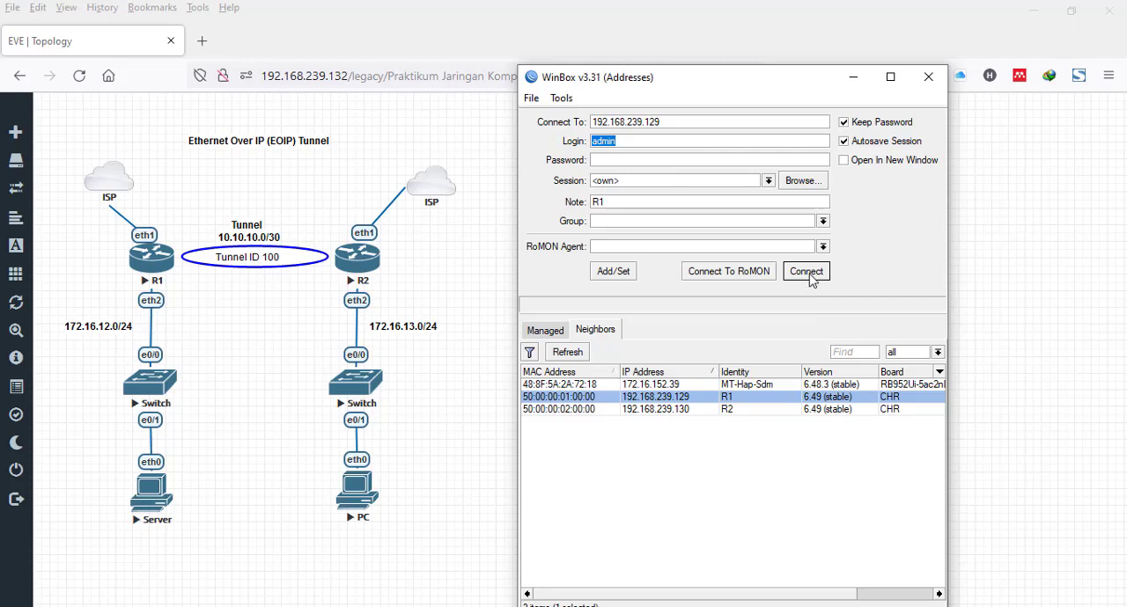
{"action": "left_click", "coordinate": [807, 272]}
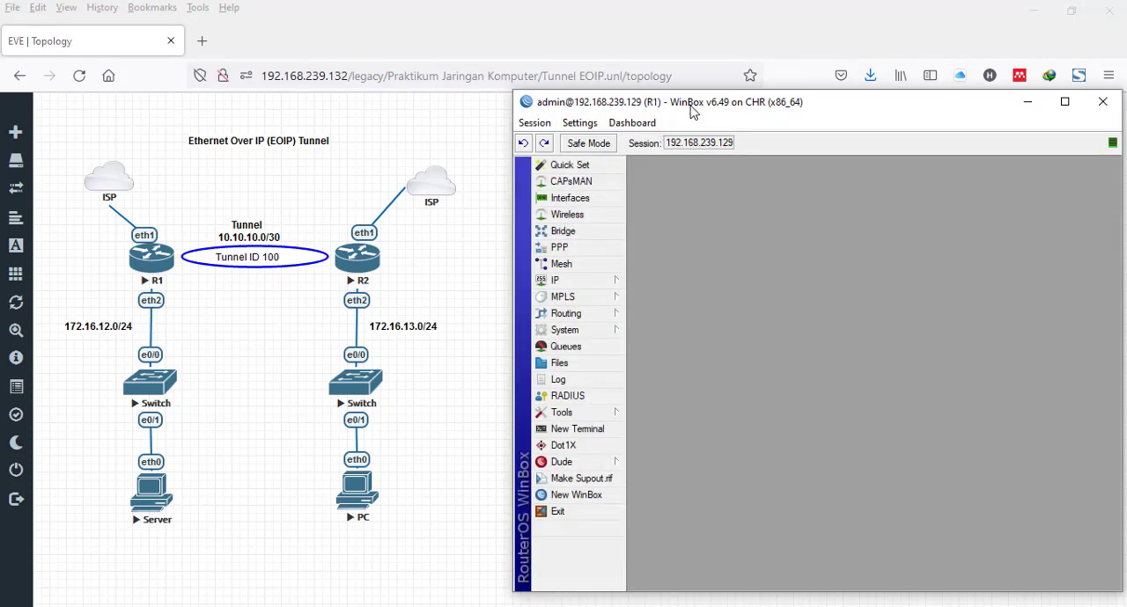
{"action": "left_click_drag", "start_coordinate": [693, 110], "coordinate": [698, 83]}
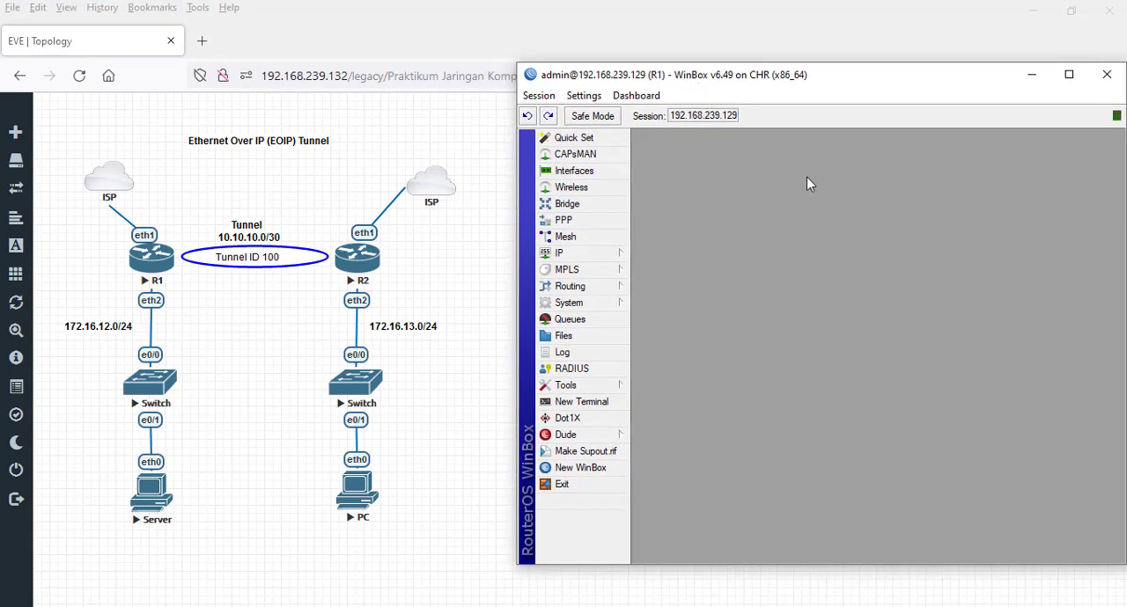
- Dismiss R1's password change request, close the leftover route and interface lists, and reopen the interface list
{"action": "left_click", "coordinate": [1011, 304]}
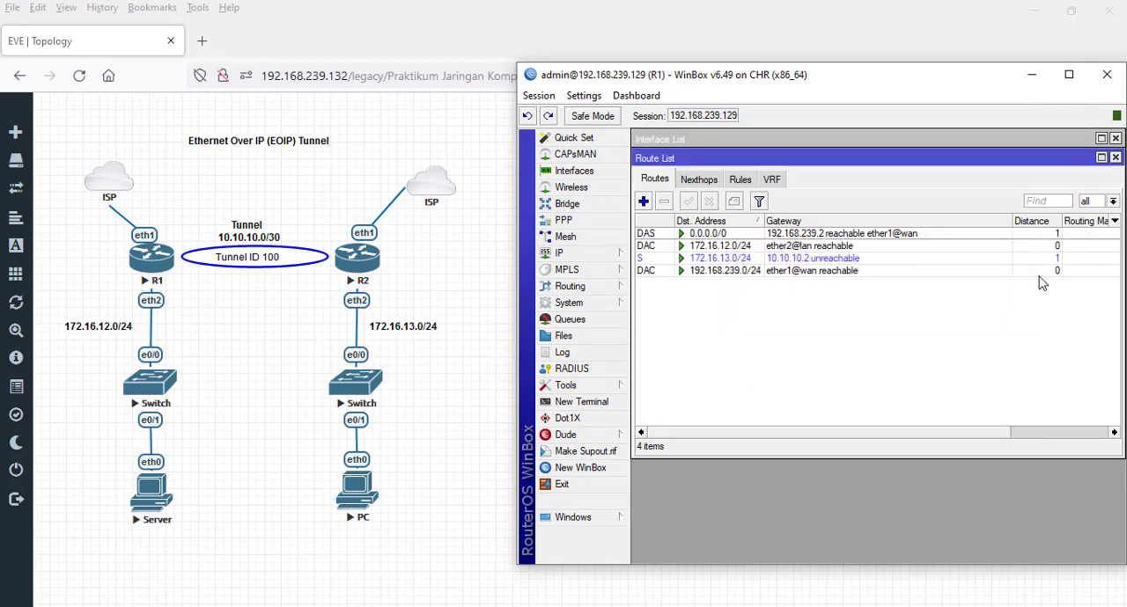
{"action": "left_click", "coordinate": [1116, 158]}
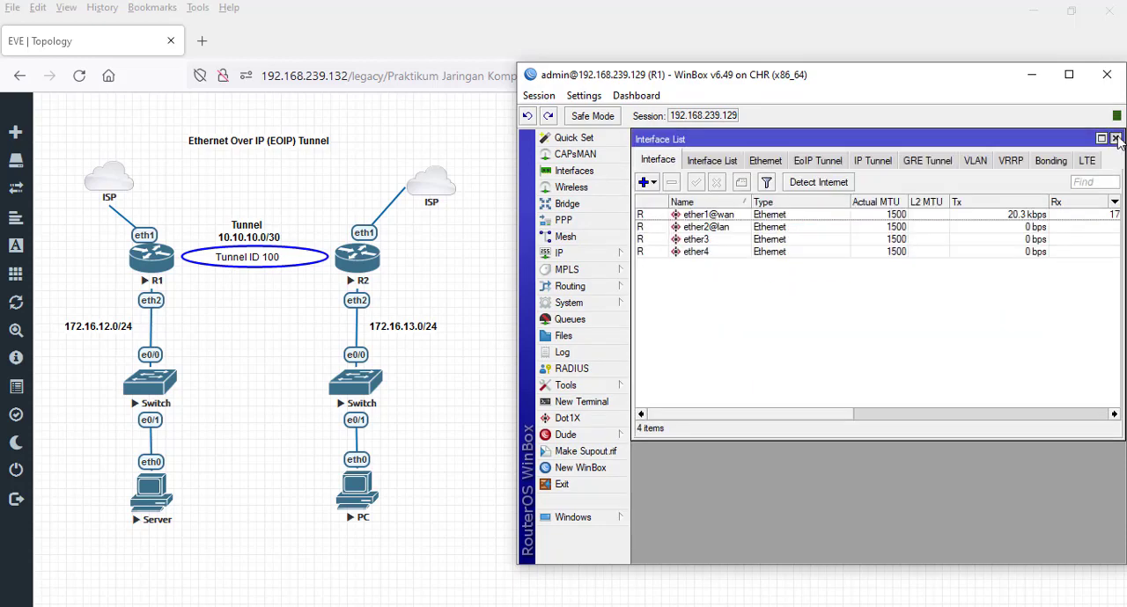
{"action": "left_click", "coordinate": [1115, 138]}
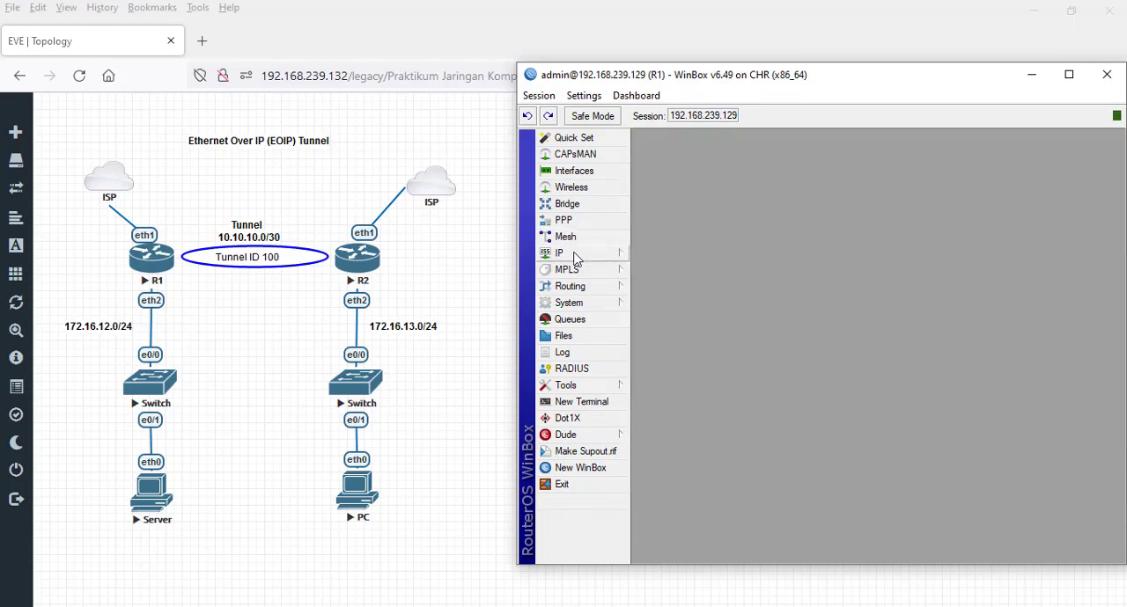
{"action": "left_click", "coordinate": [596, 171]}
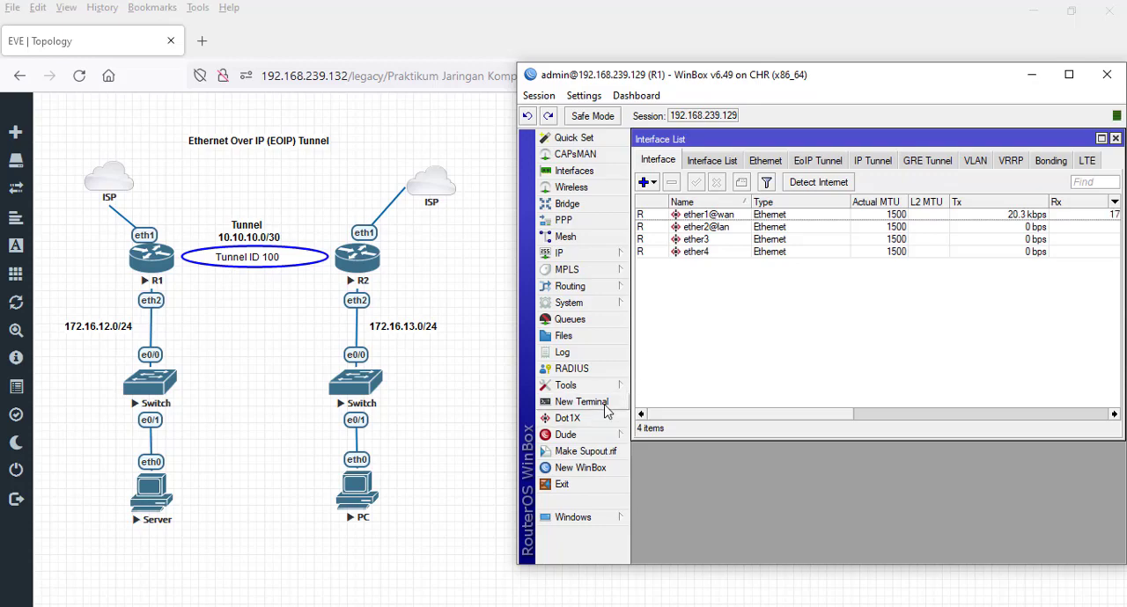
- Connect to R2 at 192.168.239.130 in a new WinBox window, skip the password change, and show its interface list
{"action": "left_click", "coordinate": [604, 469]}
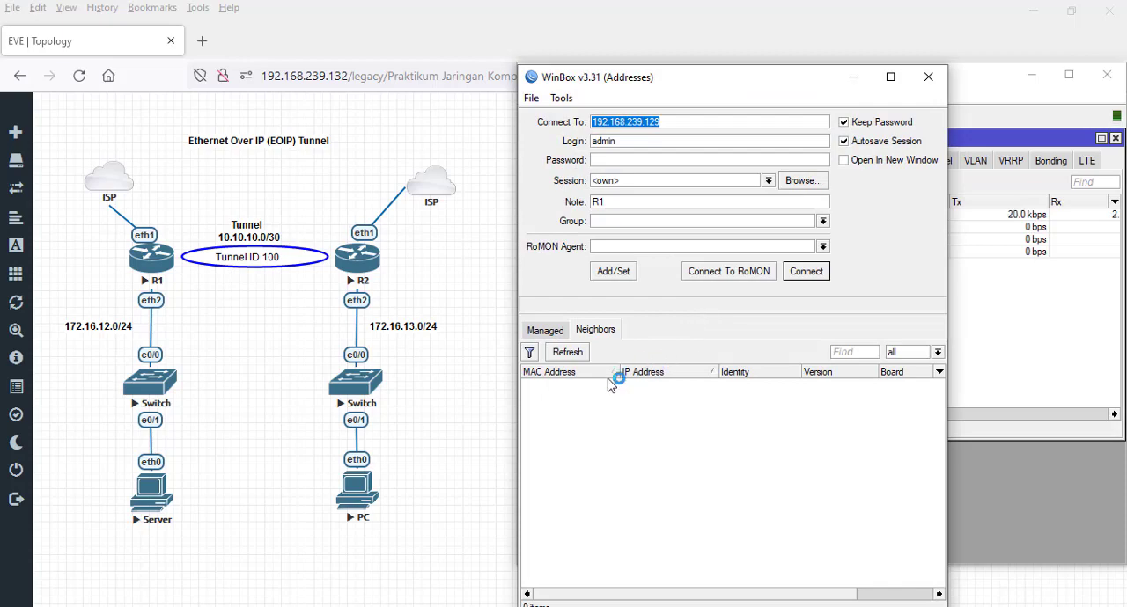
{"action": "left_click", "coordinate": [684, 410]}
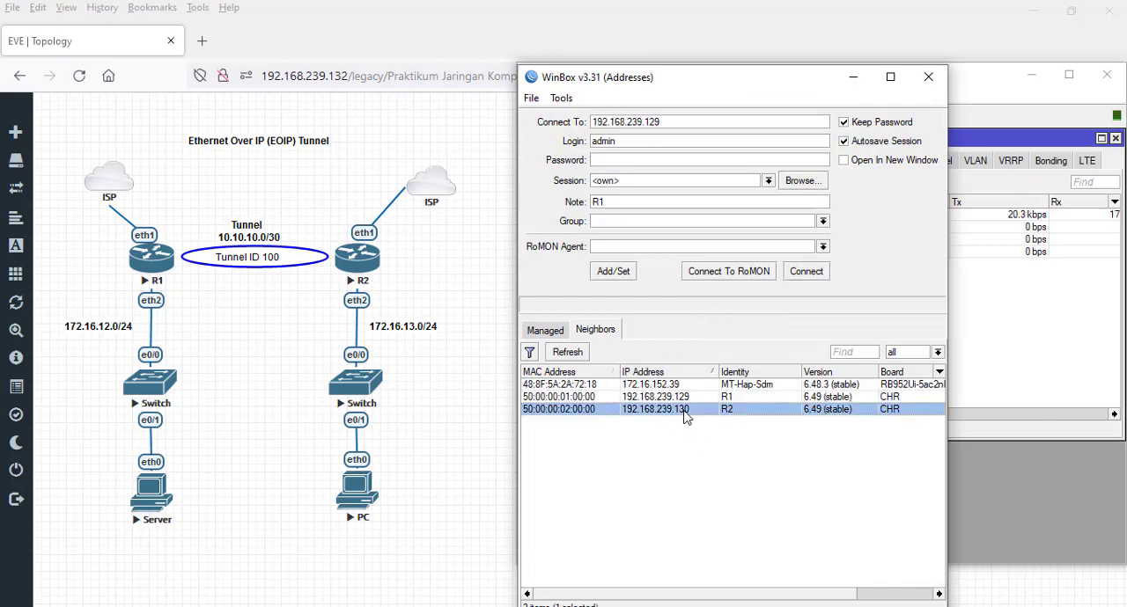
{"action": "left_click", "coordinate": [807, 272]}
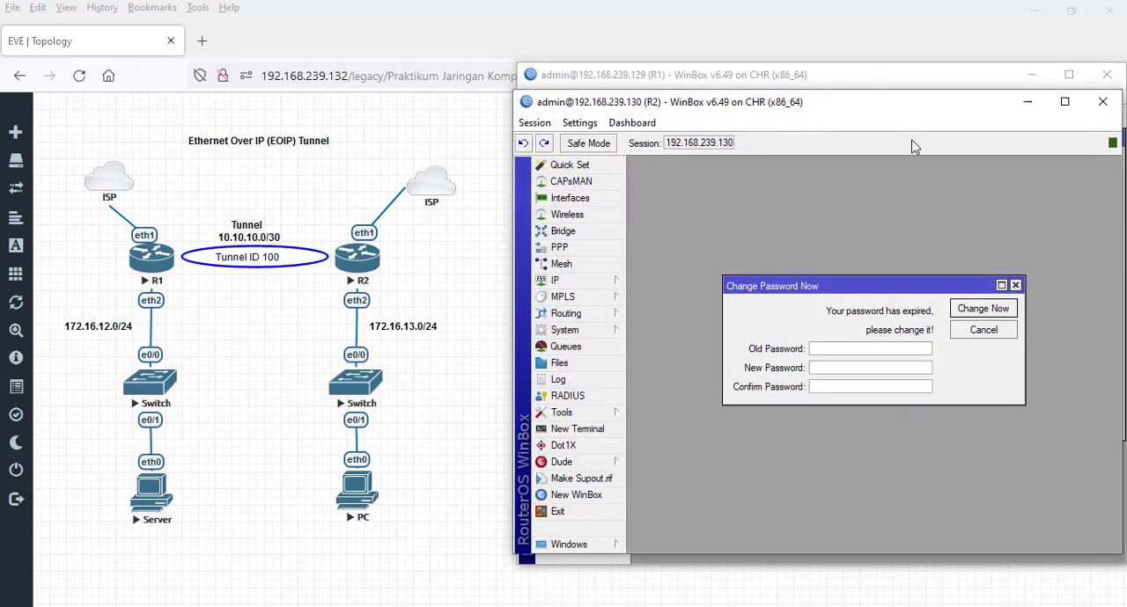
{"action": "left_click", "coordinate": [983, 330]}
{"action": "left_click_drag", "start_coordinate": [801, 101], "coordinate": [805, 297]}
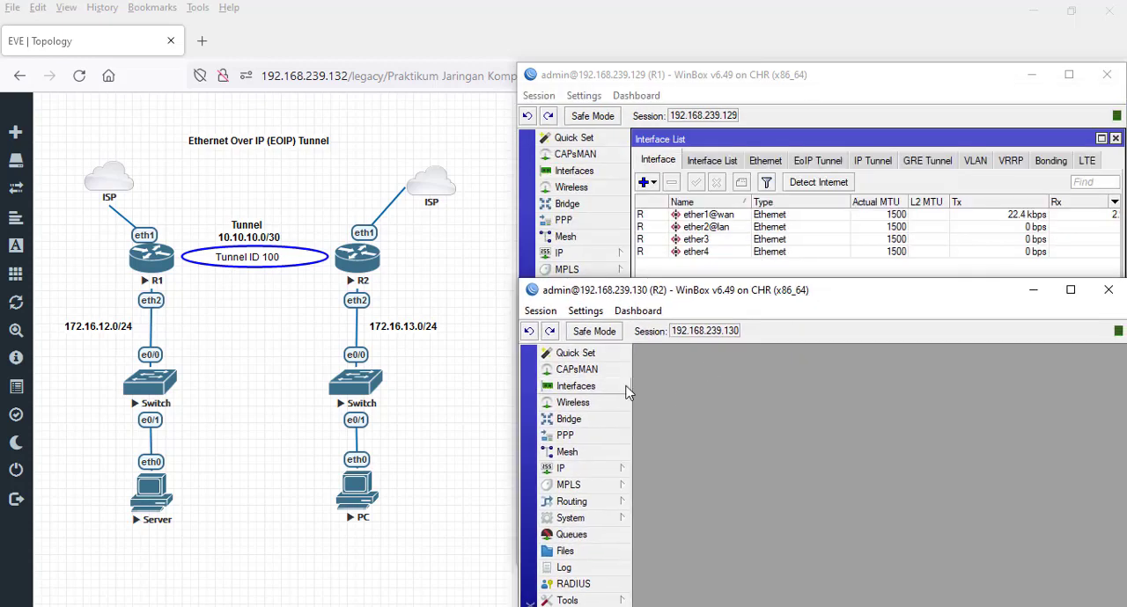
{"action": "left_click", "coordinate": [577, 386]}
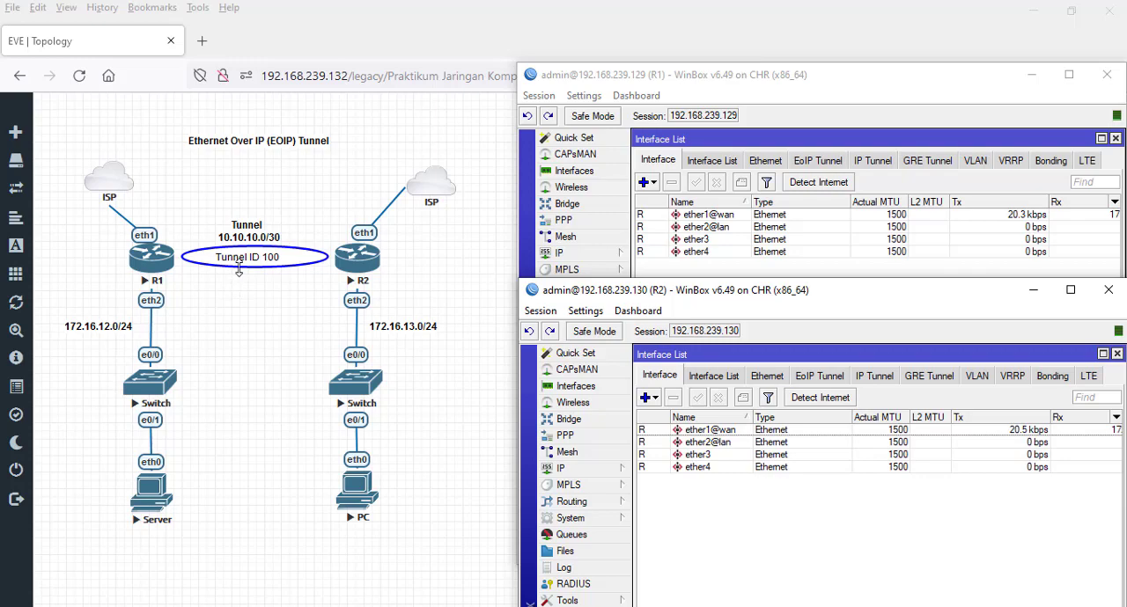
{"action": "mouse_move", "coordinate": [246, 265]}
{"action": "left_mouse_down"}
{"action": "mouse_move", "coordinate": [251, 318]}
{"action": "mouse_move", "coordinate": [252, 266]}
{"action": "left_mouse_up"}
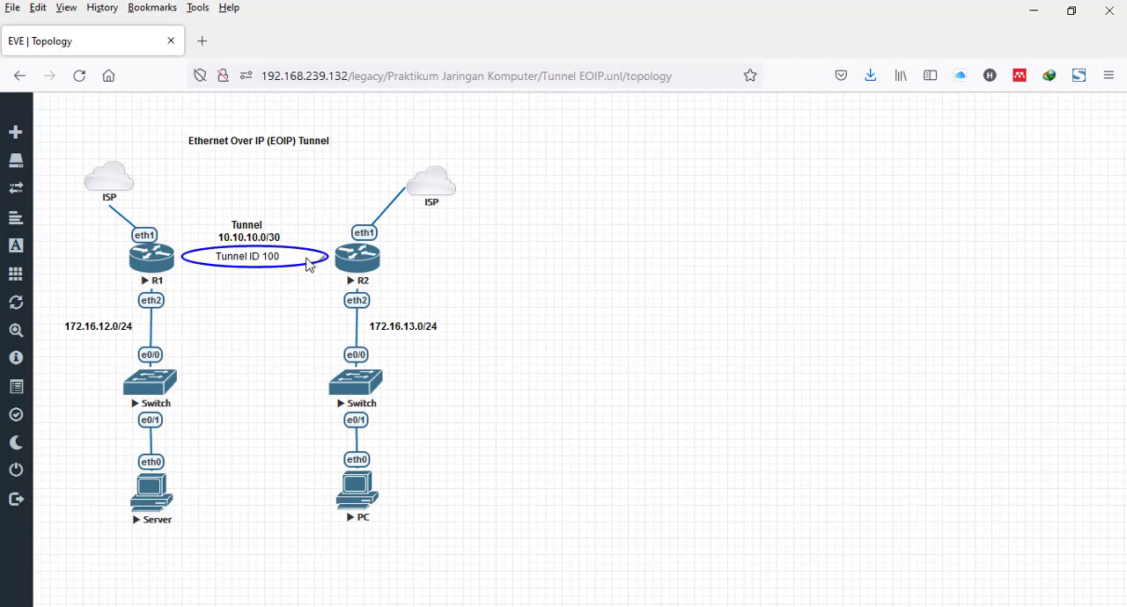
{"action": "mouse_move", "coordinate": [307, 264]}
{"action": "left_mouse_down"}
{"action": "mouse_move", "coordinate": [290, 388]}
{"action": "mouse_move", "coordinate": [304, 380]}
{"action": "mouse_move", "coordinate": [311, 265]}
{"action": "left_mouse_up"}
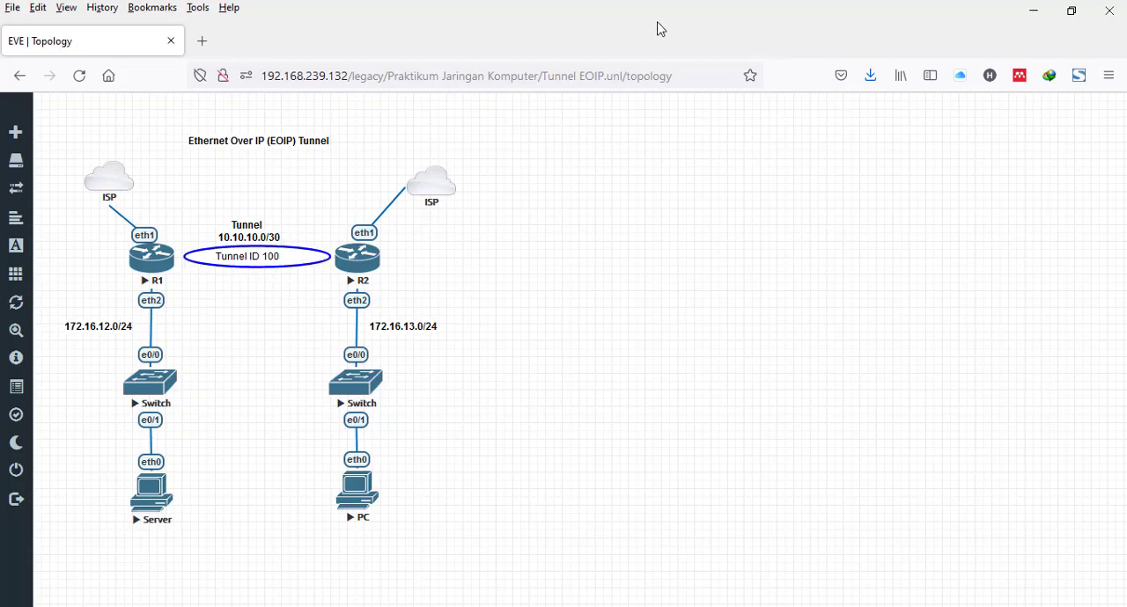
- Open a terminal on R1, skip the new password, and ping R2 at 192.168.239.130
{"action": "key", "text": "alt+Tab"}
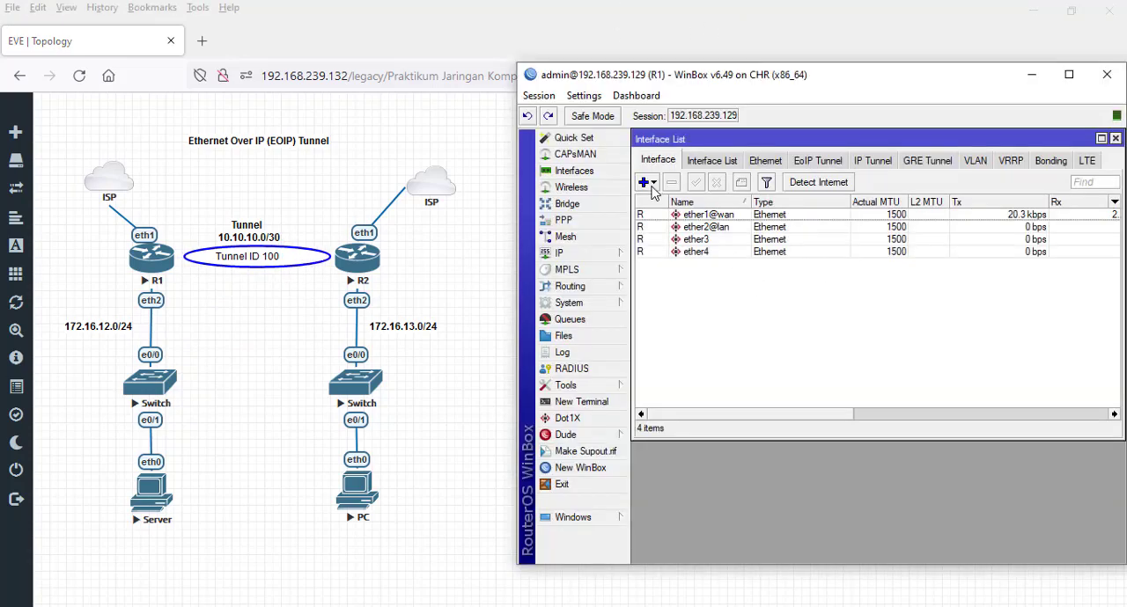
{"action": "left_click", "coordinate": [581, 401]}
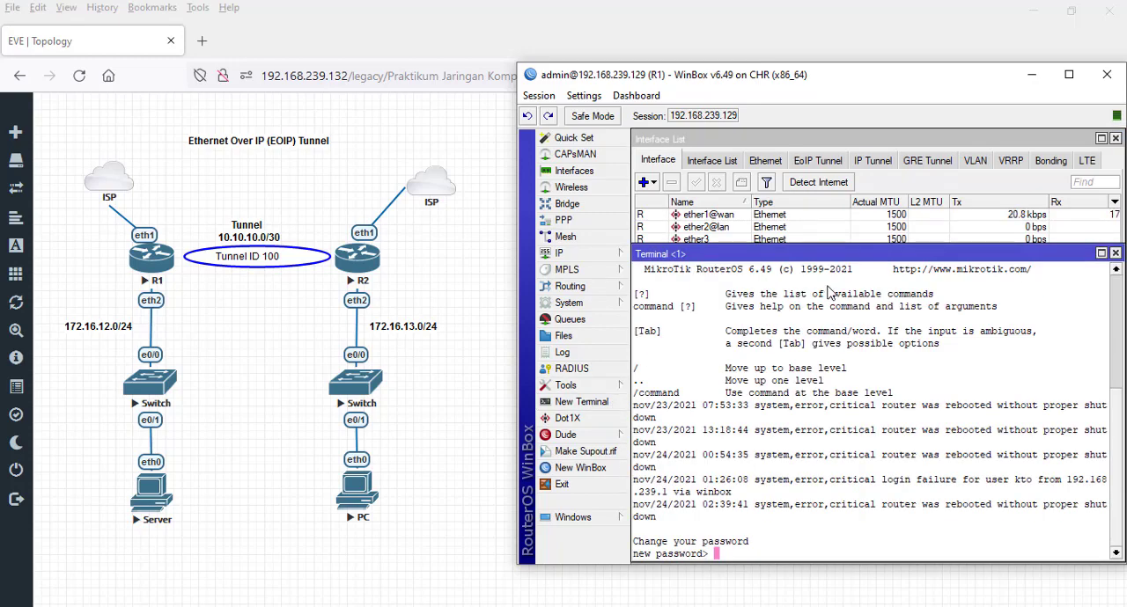
{"action": "key", "text": "Return"}
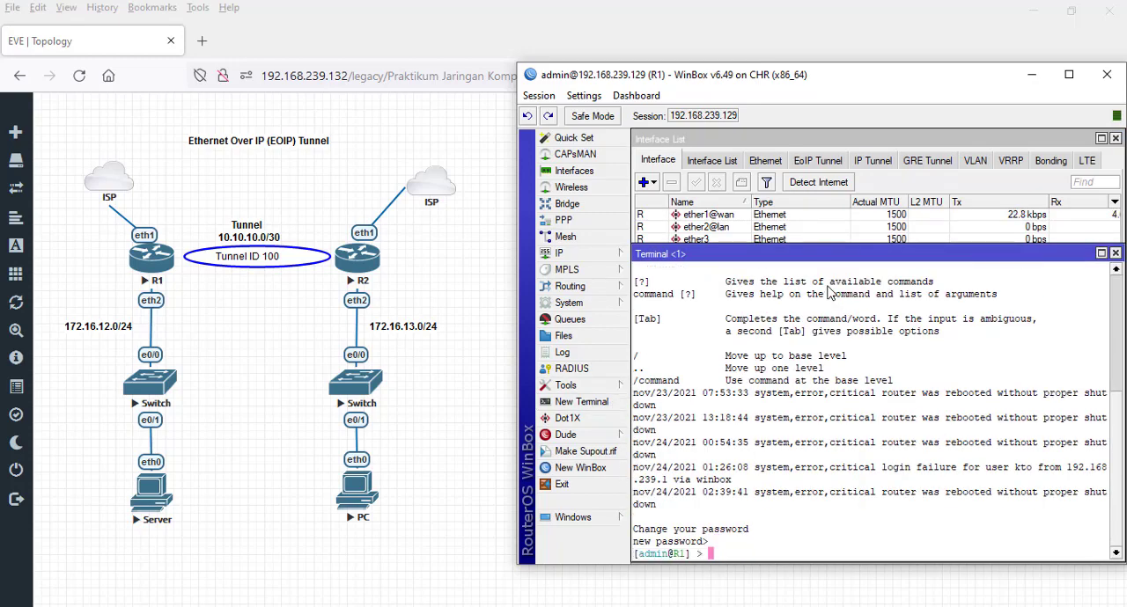
{"action": "type", "text": "ping 192.168.239.130"}
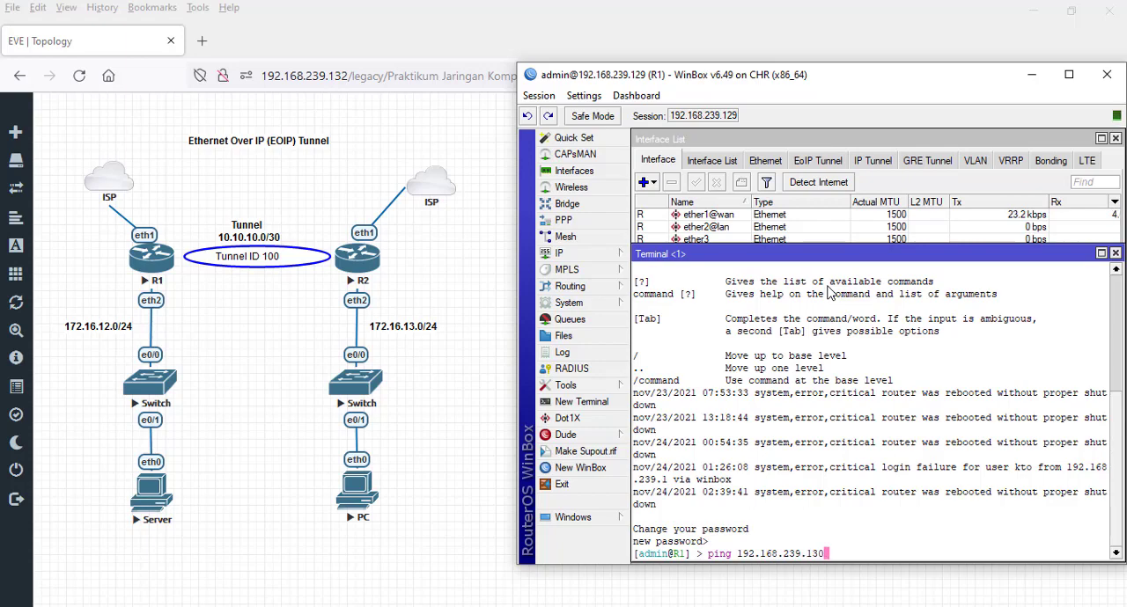
{"action": "key", "text": "Return"}
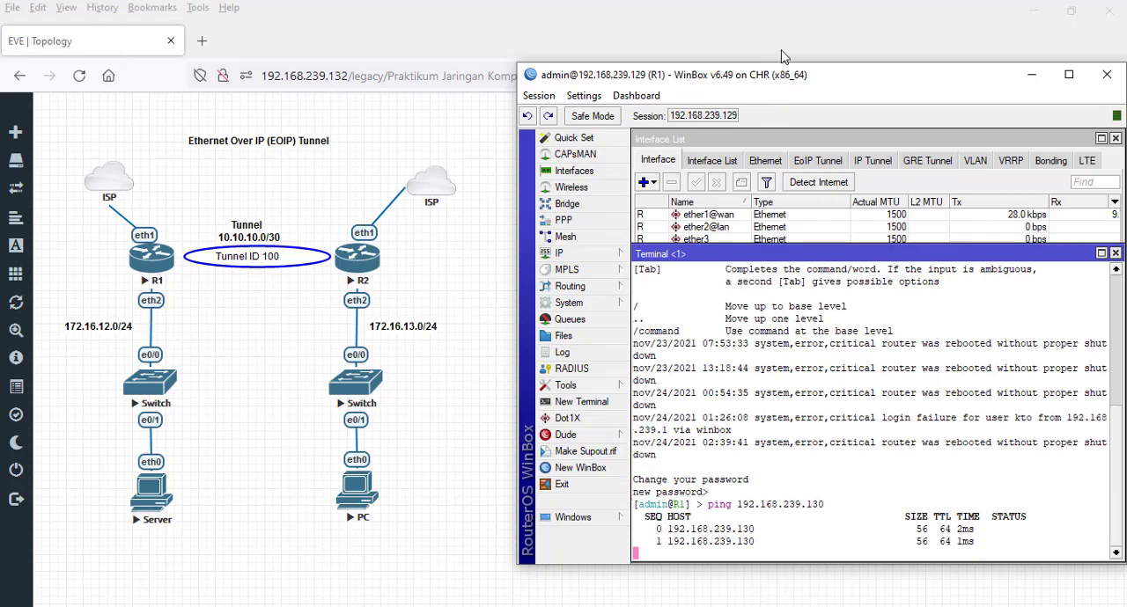
- Open a terminal on R2, skip the new password, and ping R1 at 192.168.239.129
{"action": "left_click_drag", "start_coordinate": [788, 80], "coordinate": [786, 20]}
{"action": "left_click", "coordinate": [648, 1]}
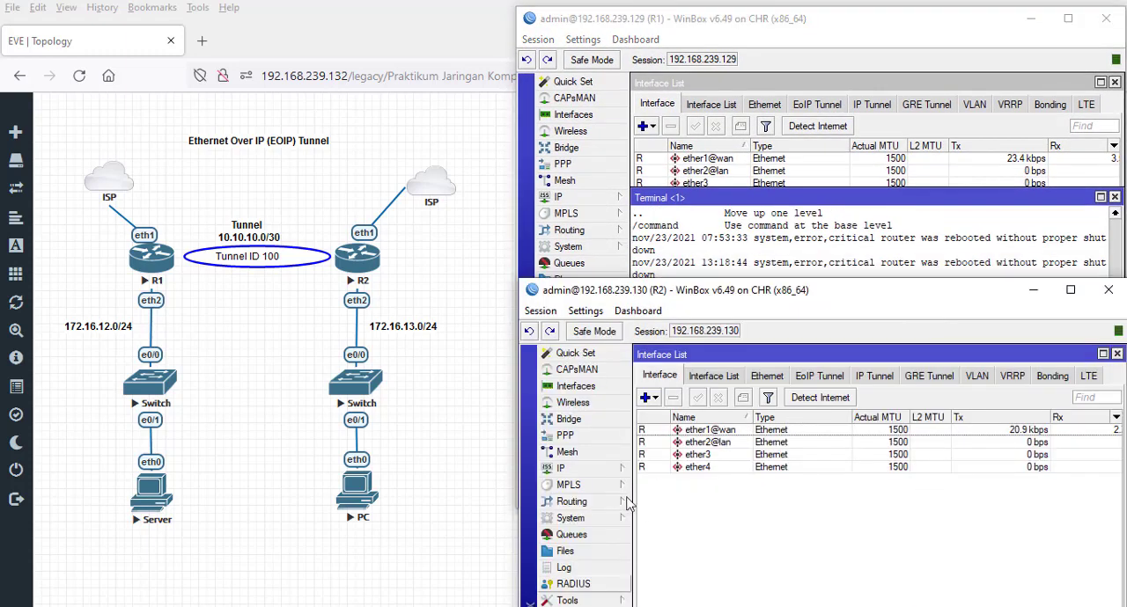
{"action": "left_click_drag", "start_coordinate": [711, 291], "coordinate": [726, 235]}
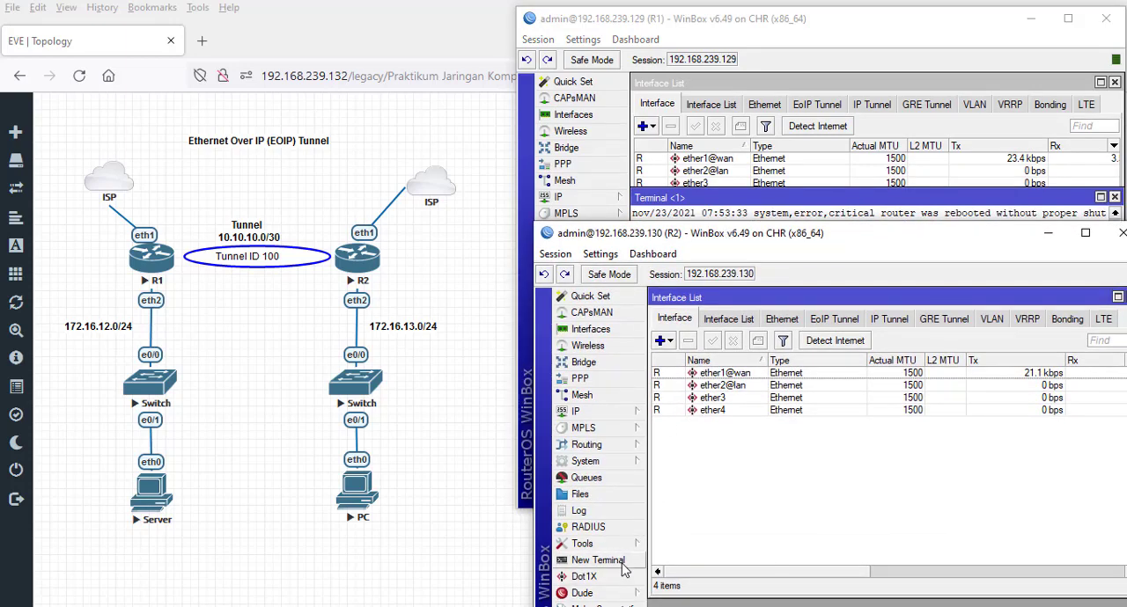
{"action": "left_click", "coordinate": [598, 560]}
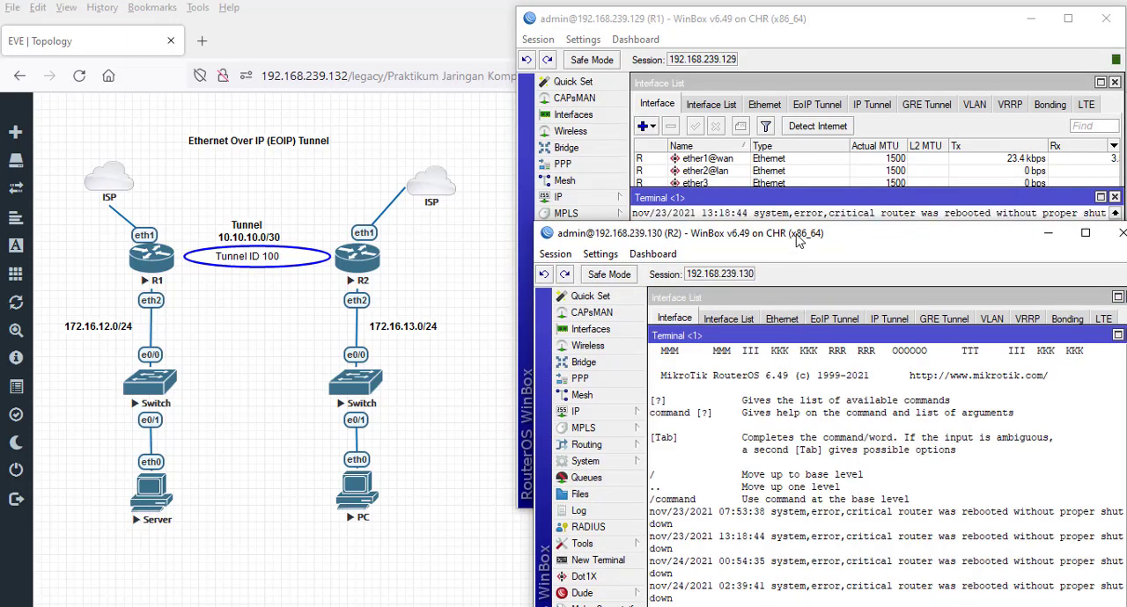
{"action": "left_click_drag", "start_coordinate": [797, 238], "coordinate": [781, 132]}
{"action": "key", "text": "Return"}
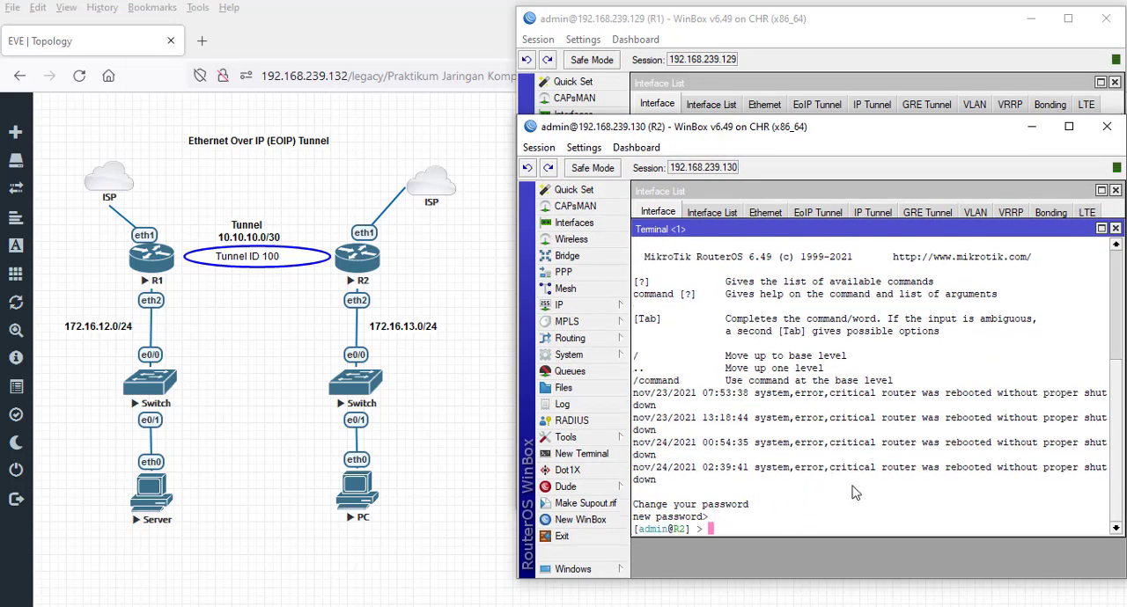
{"action": "type", "text": "ping 192.168.239.129"}
{"action": "key", "text": "Return"}
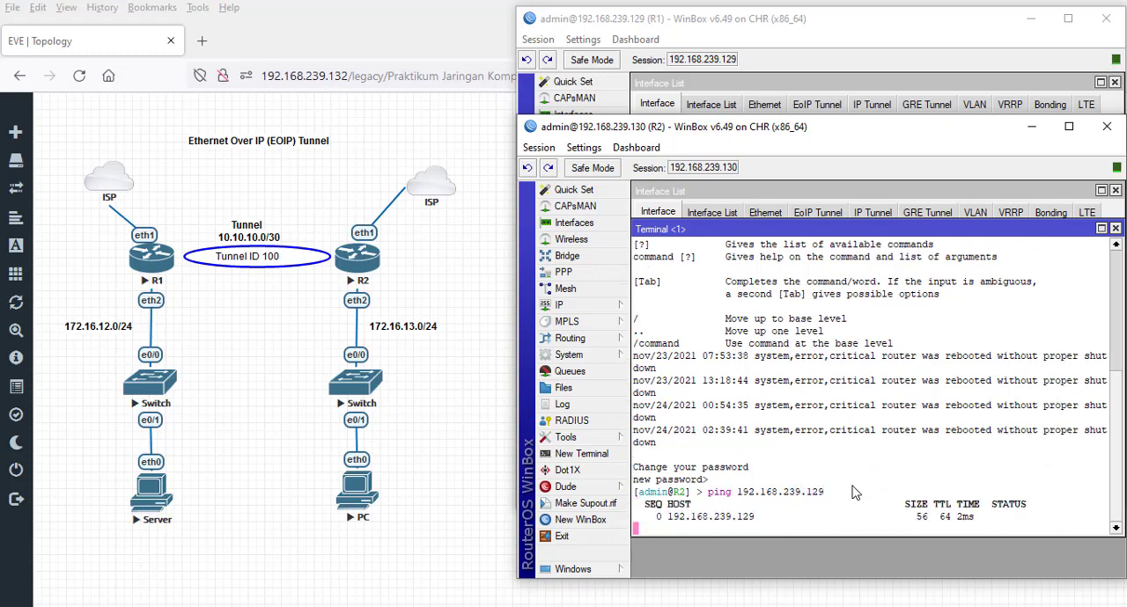
- Stop the ping running in R1's terminal and bring the R2 window back into view
{"action": "left_click_drag", "start_coordinate": [854, 132], "coordinate": [819, 543]}
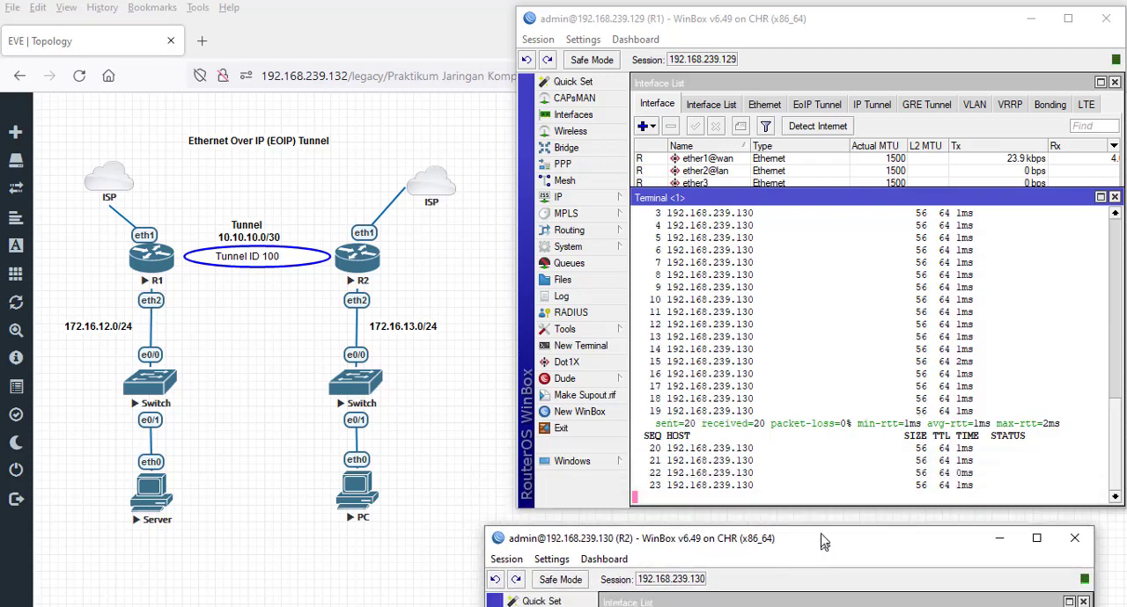
{"action": "left_click", "coordinate": [840, 427]}
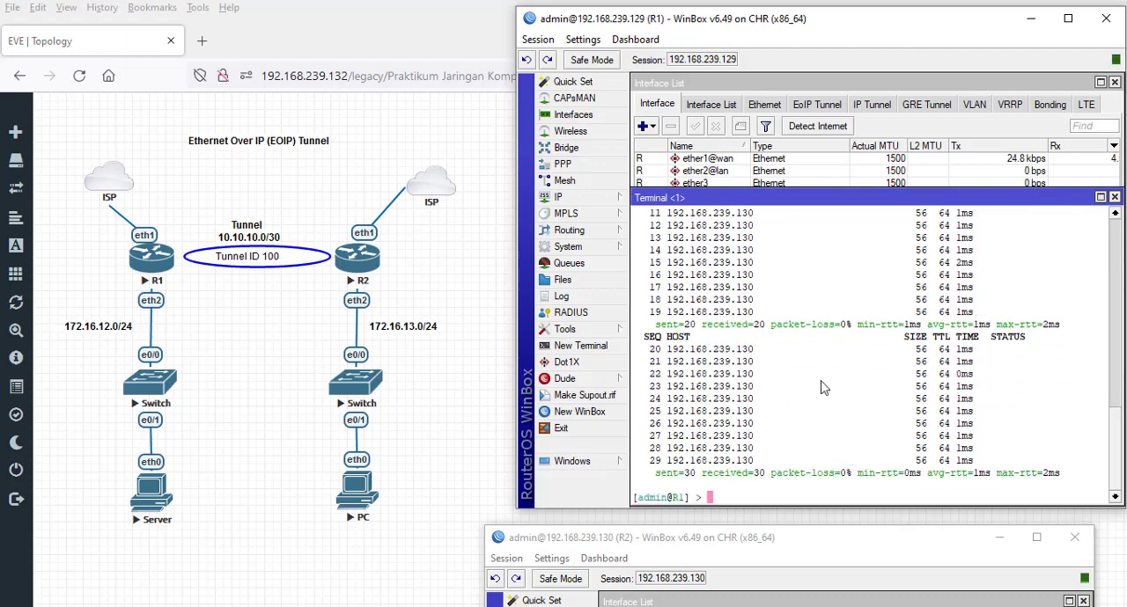
{"action": "left_click_drag", "start_coordinate": [810, 550], "coordinate": [844, 256]}
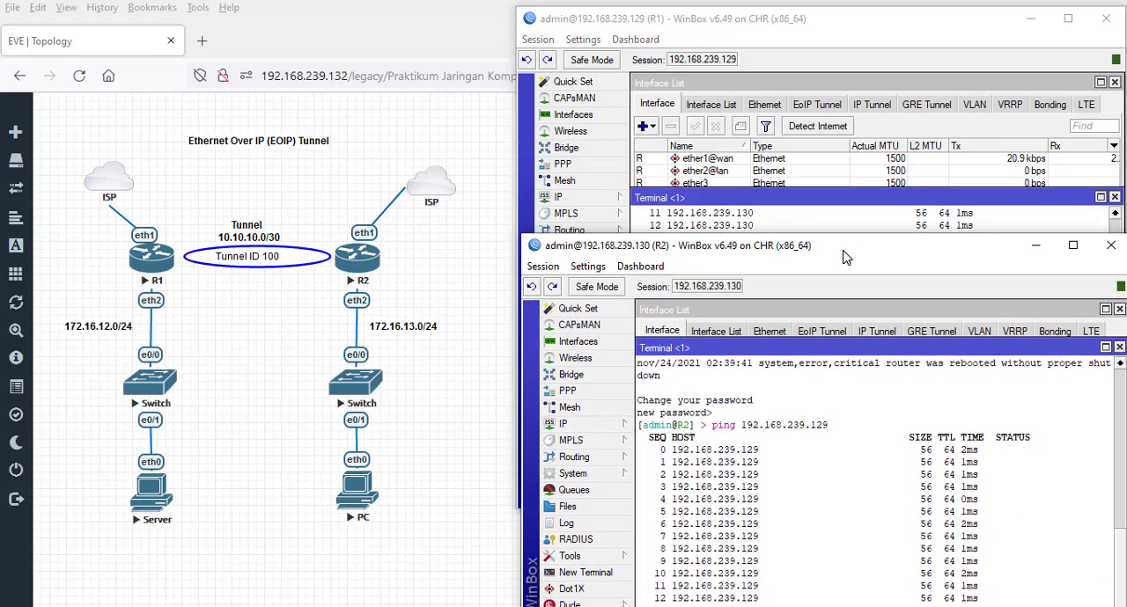
- Open the PC node's console in PuTTY and request its address with ip dhcp
{"action": "left_click", "coordinate": [359, 497]}
{"action": "left_click", "coordinate": [358, 497]}
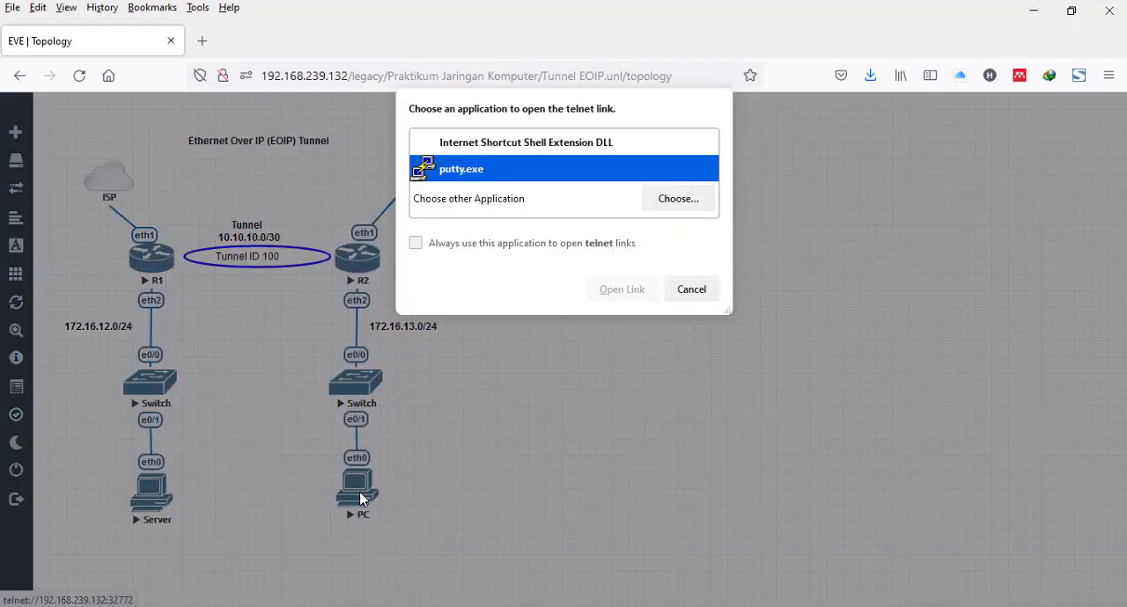
{"action": "left_click", "coordinate": [616, 299]}
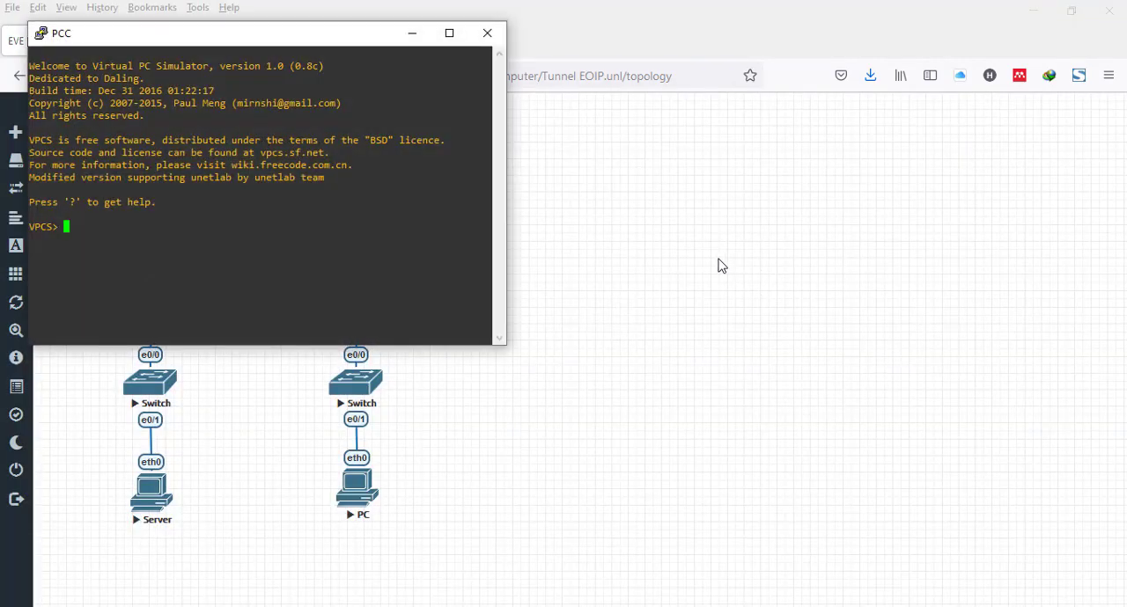
{"action": "left_click_drag", "start_coordinate": [227, 39], "coordinate": [638, 93]}
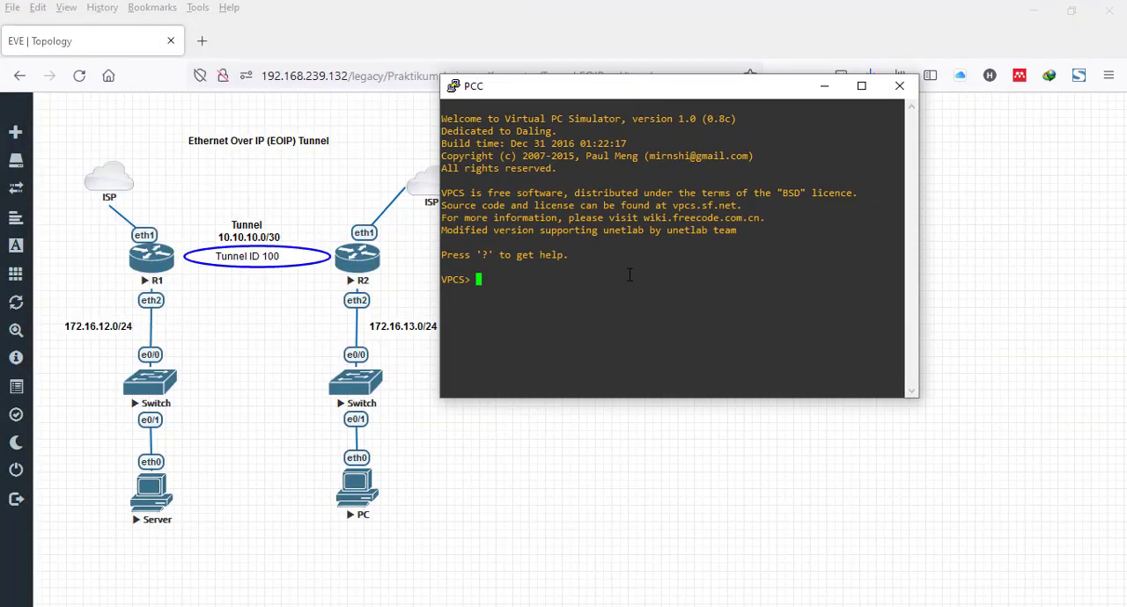
{"action": "type", "text": "ip dhcp"}
{"action": "key", "text": "Return"}
- Open the Server node's console in PuTTY, request its address with ip dhcp, and return to the PC console
{"action": "left_click", "coordinate": [151, 493]}
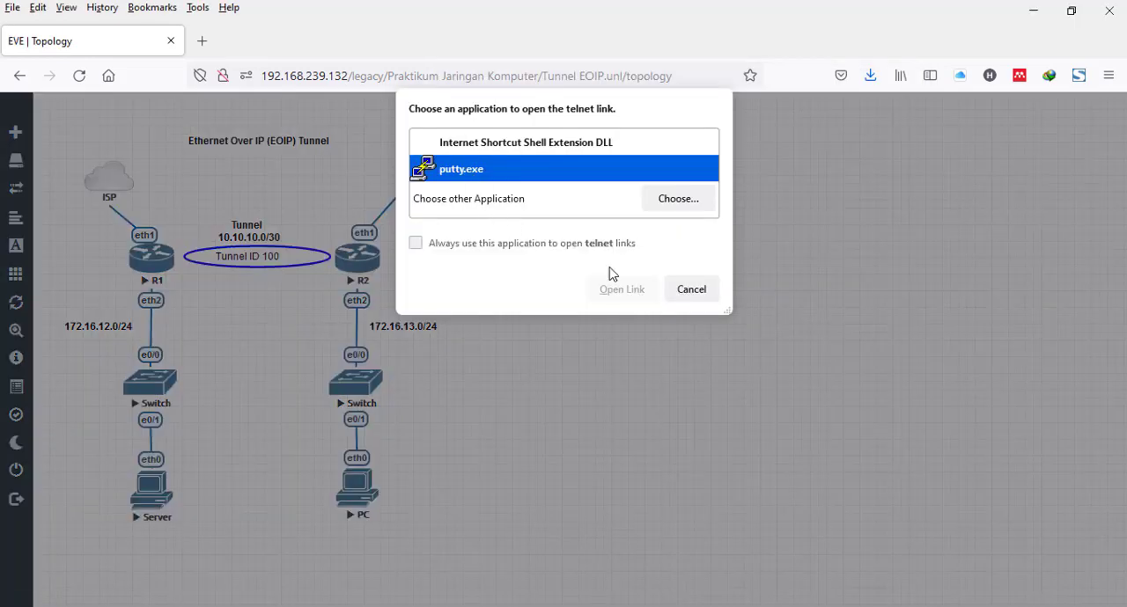
{"action": "left_click", "coordinate": [612, 294]}
{"action": "type", "text": "i"}
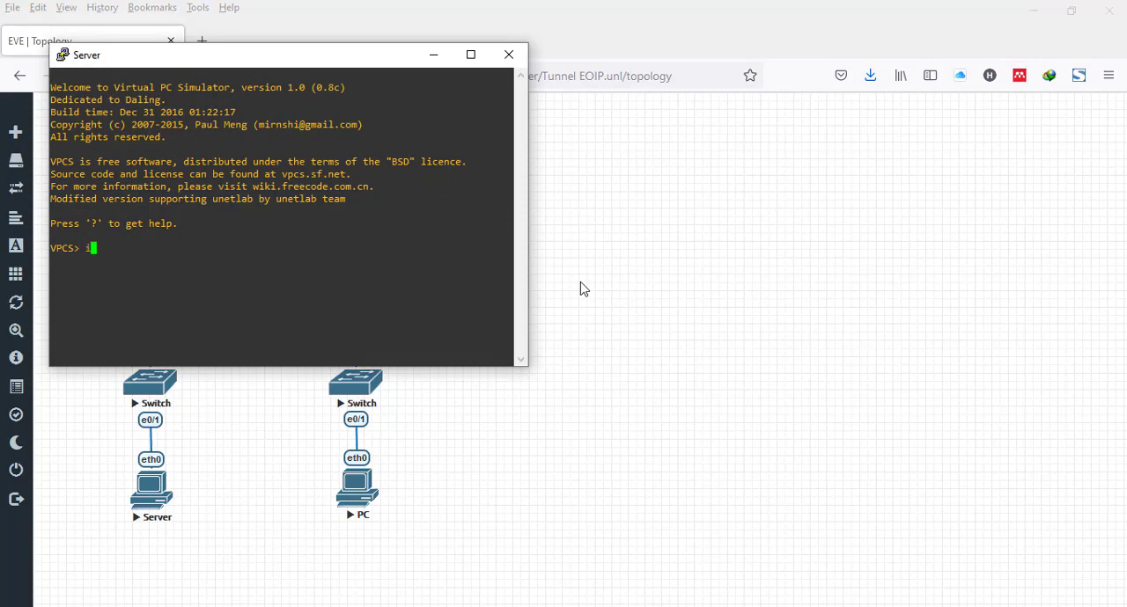
{"action": "type", "text": "p dhcp"}
{"action": "key", "text": "Return"}
{"action": "left_click", "coordinate": [218, 0]}
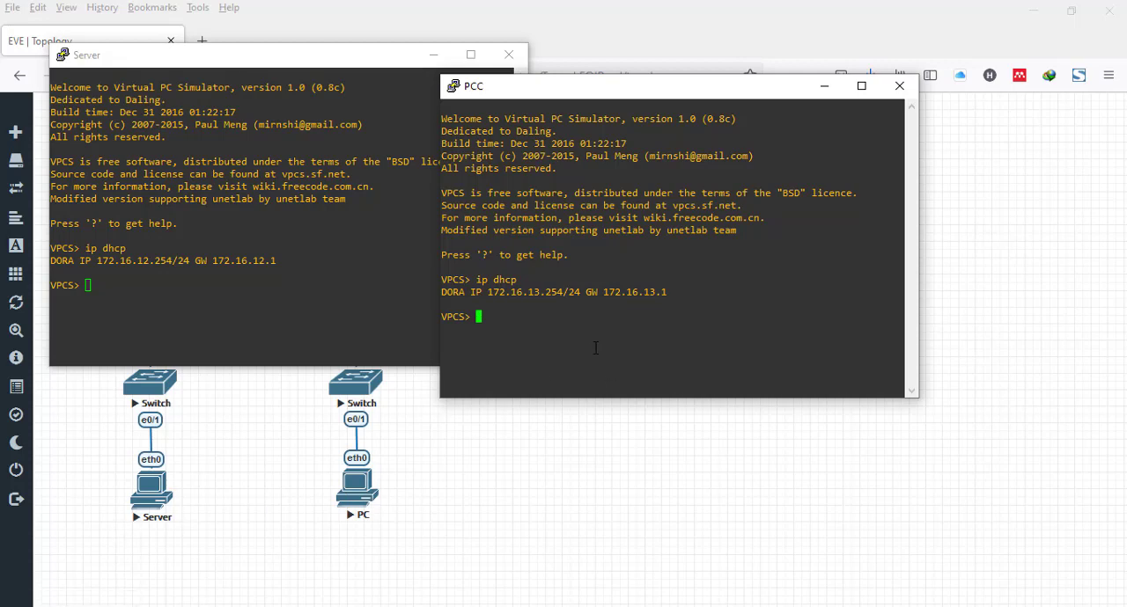
- Ping the Server's address 172.16.12.254 from the PC console
{"action": "type", "text": "ng 172.16.12.254"}
{"action": "key", "text": "Return"}
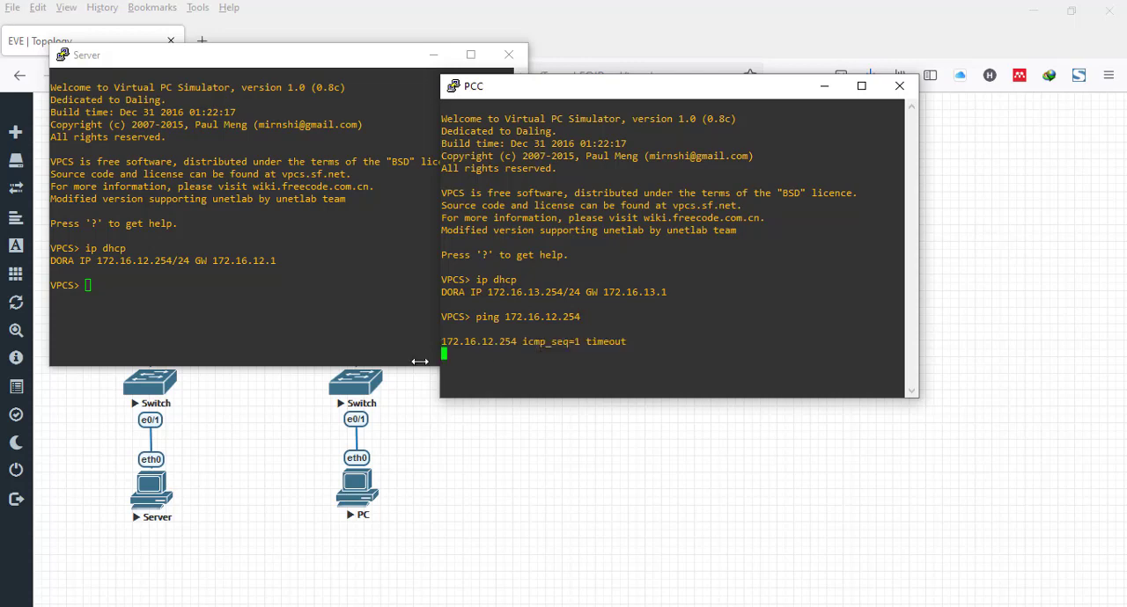
- Ping the PC's address 172.16.13.254 from the Server console, placing the PC console beside it
{"action": "left_click", "coordinate": [277, 316]}
{"action": "type", "text": "pin"}
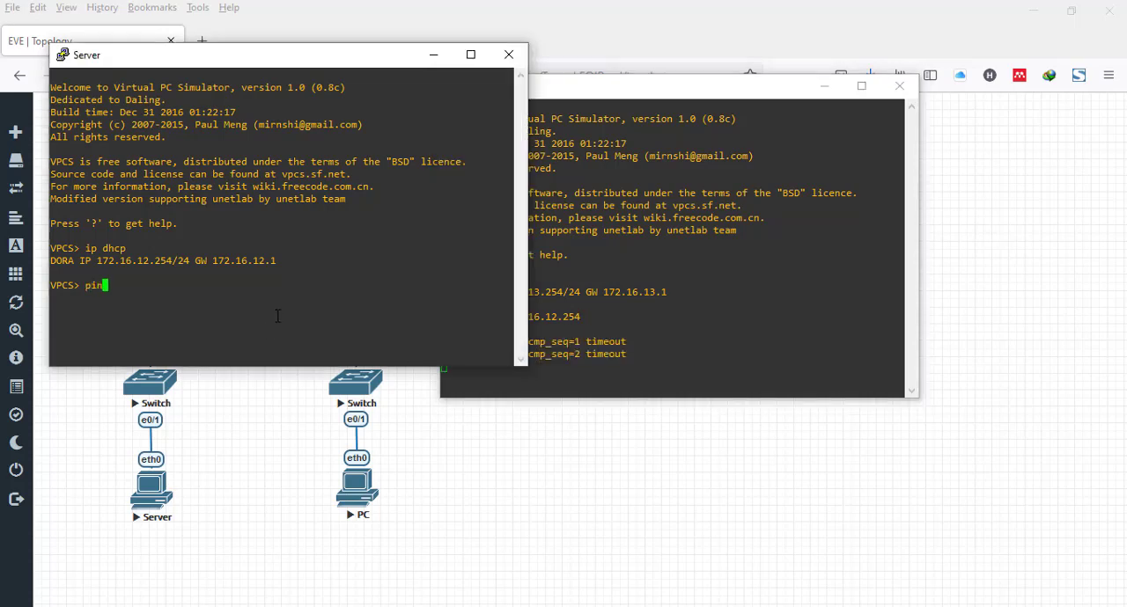
{"action": "type", "text": "g 172.16"}
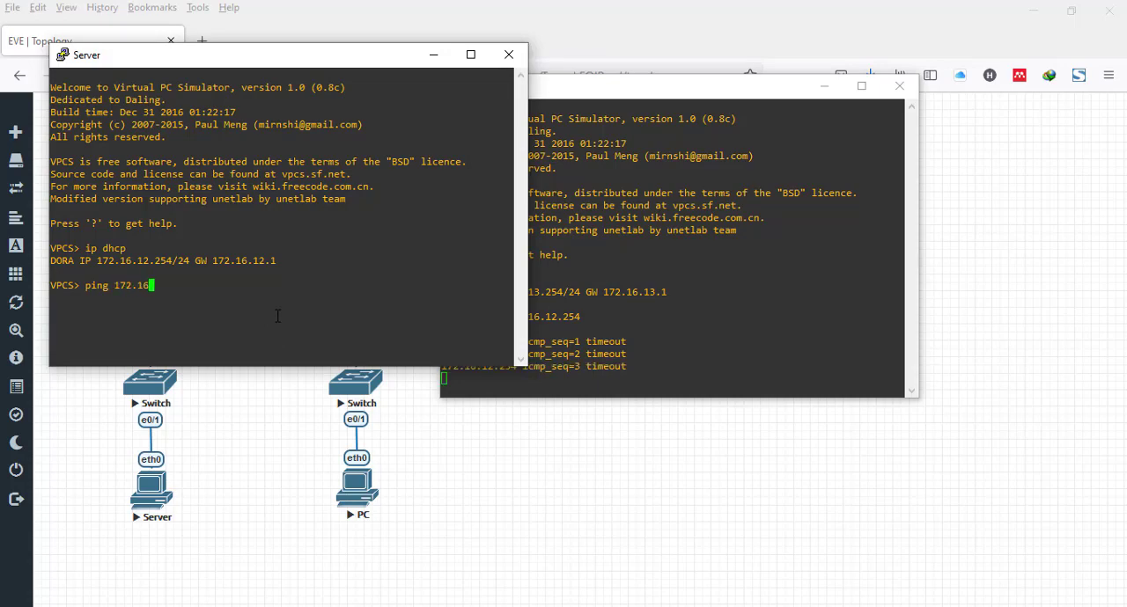
{"action": "type", "text": ".13.254"}
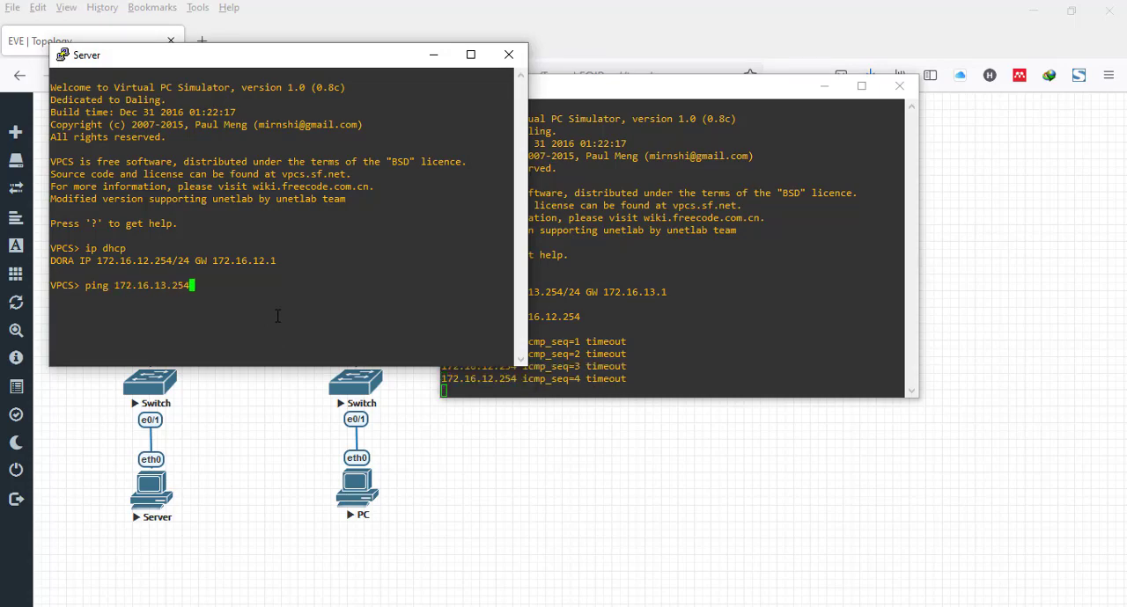
{"action": "left_click_drag", "start_coordinate": [681, 95], "coordinate": [773, 67]}
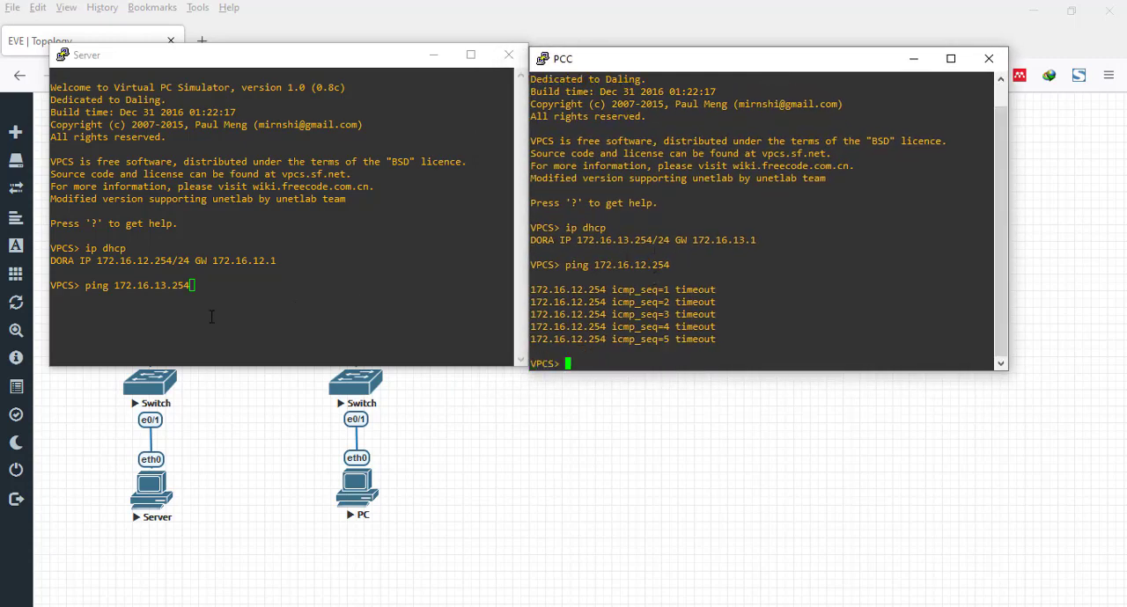
{"action": "left_click", "coordinate": [298, 308]}
{"action": "key", "text": "Return"}
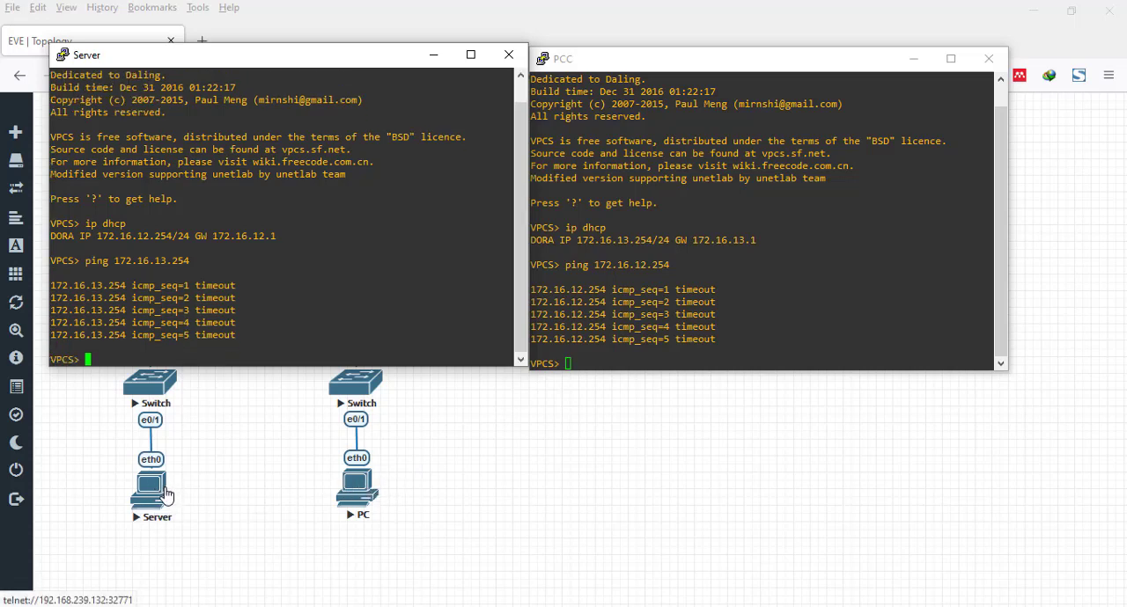
- Minimize both host consoles, switch to R1's WinBox, and close its terminal and interface list
{"action": "left_click", "coordinate": [435, 56]}
{"action": "left_click", "coordinate": [913, 58]}
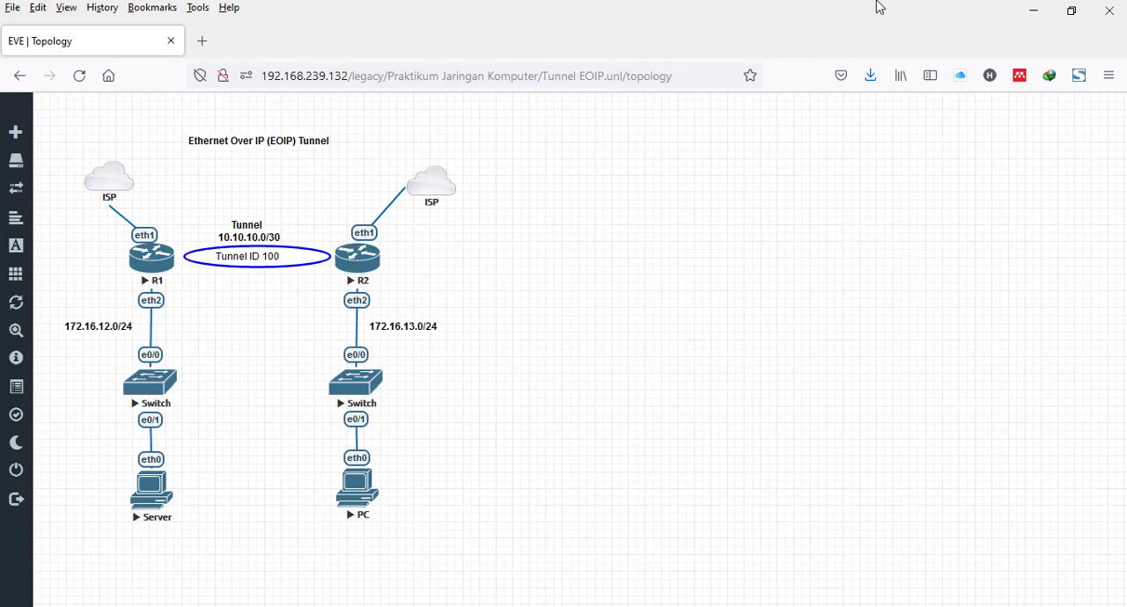
{"action": "key", "text": "alt+Tab"}
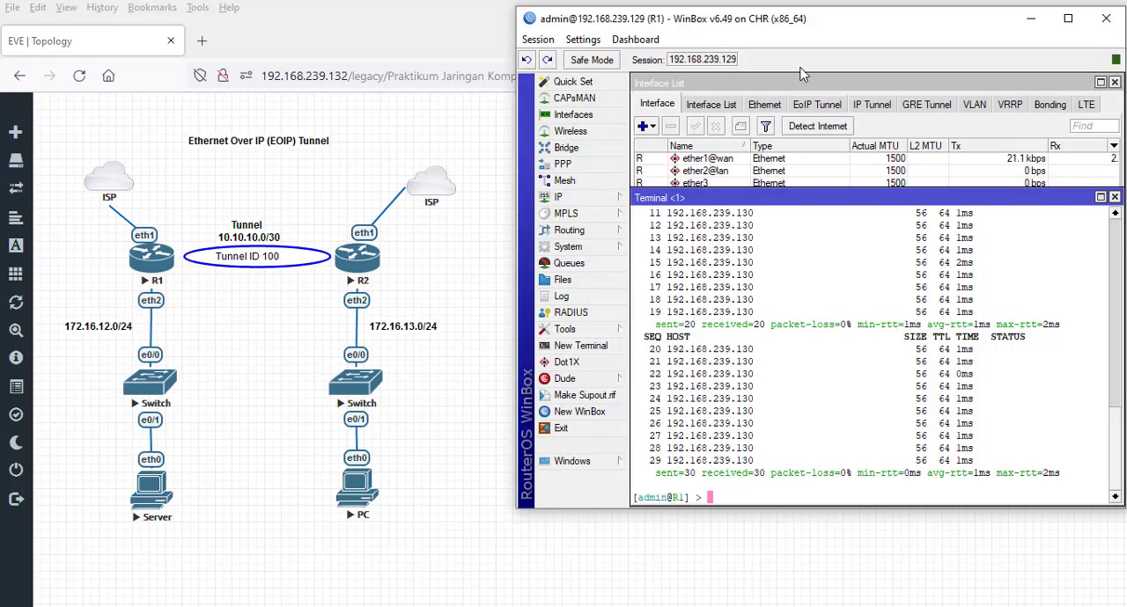
{"action": "left_click", "coordinate": [1115, 196]}
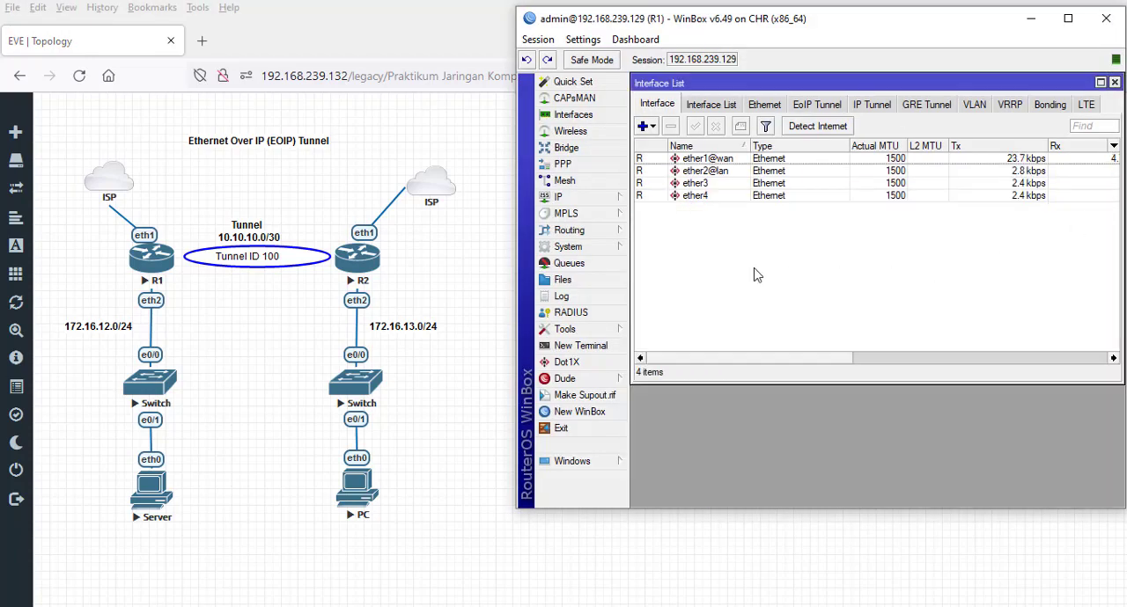
{"action": "left_click", "coordinate": [1114, 83]}
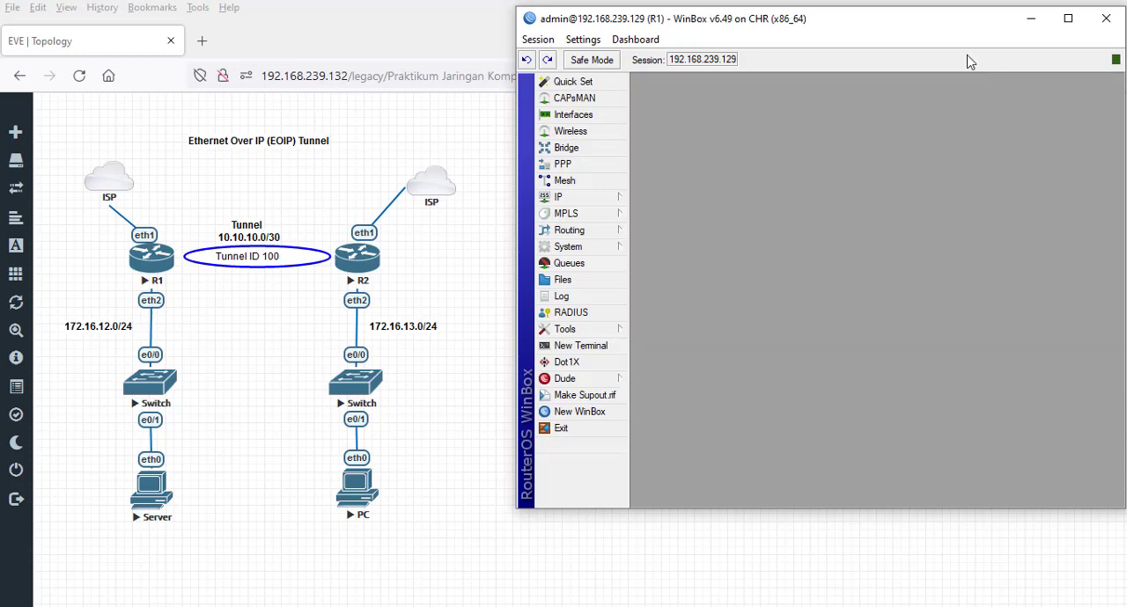
- Start a new EoIP tunnel interface on R1 and name it eoip-toR2
{"action": "left_click", "coordinate": [592, 117]}
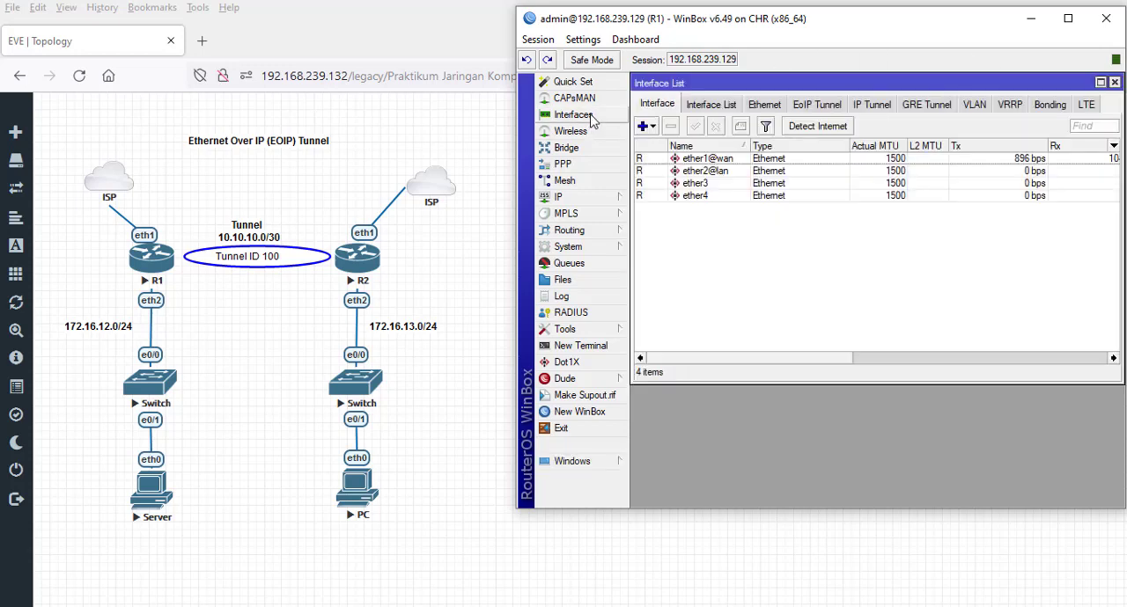
{"action": "left_click", "coordinate": [824, 108]}
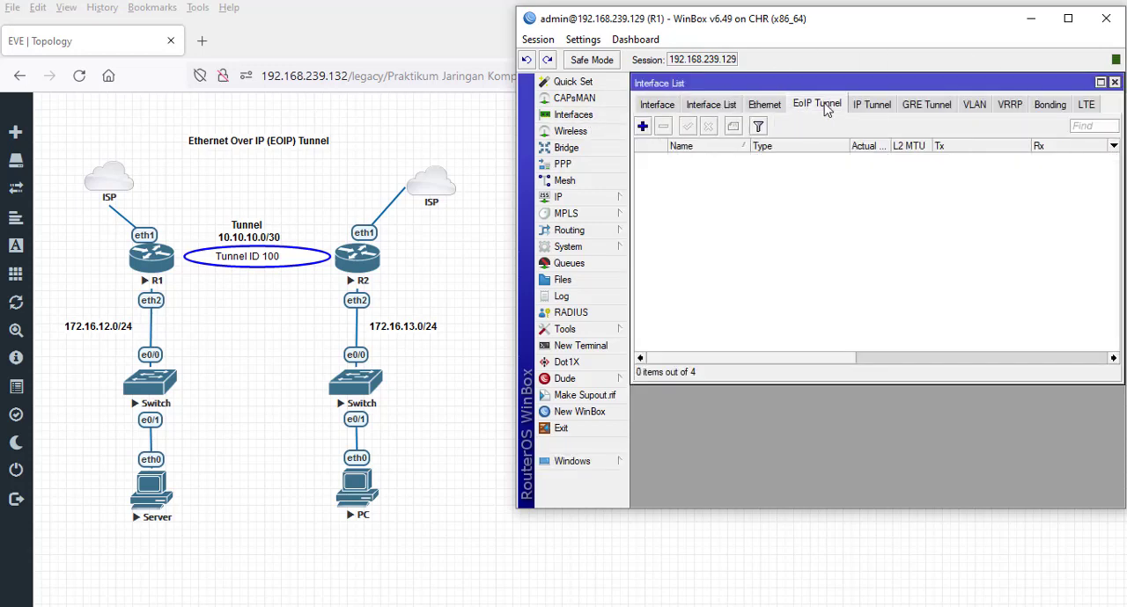
{"action": "left_click", "coordinate": [642, 126]}
{"action": "left_click", "coordinate": [825, 137]}
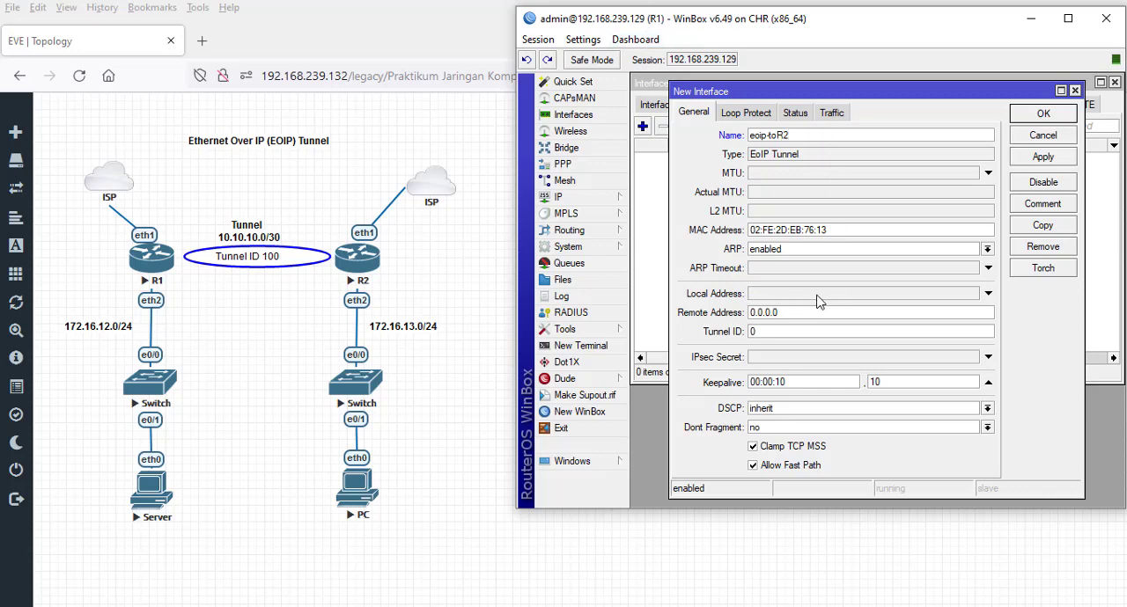
- Give eoip-toR2 local address 192.168.239.129, remote address 192.168.239.130 and tunnel ID 100, leave the IPsec secret unset, and save it
{"action": "left_click", "coordinate": [801, 295]}
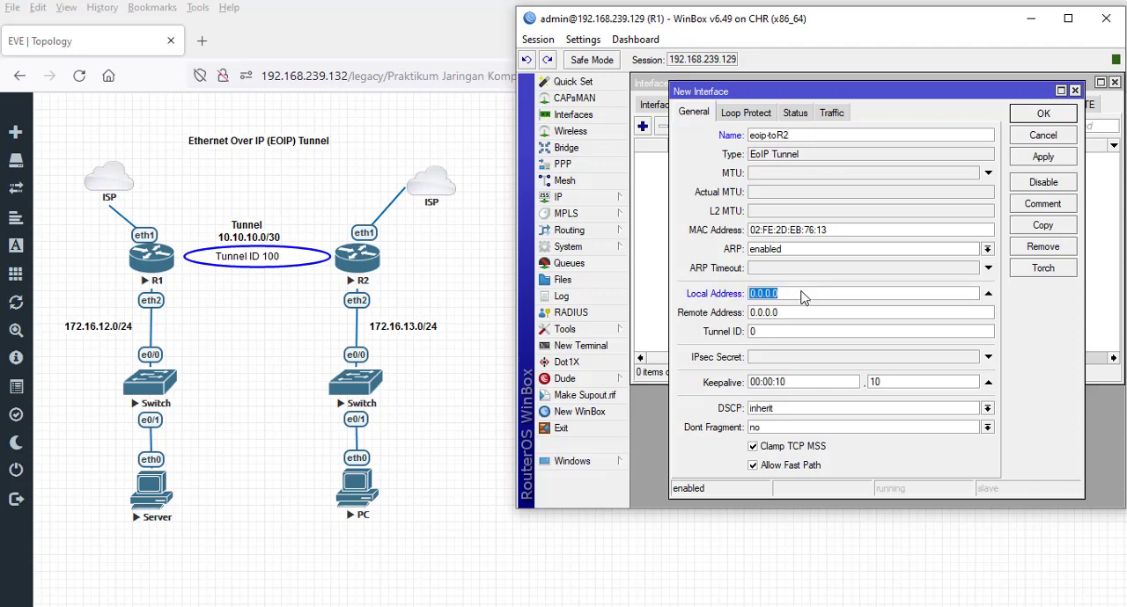
{"action": "left_click", "coordinate": [789, 315]}
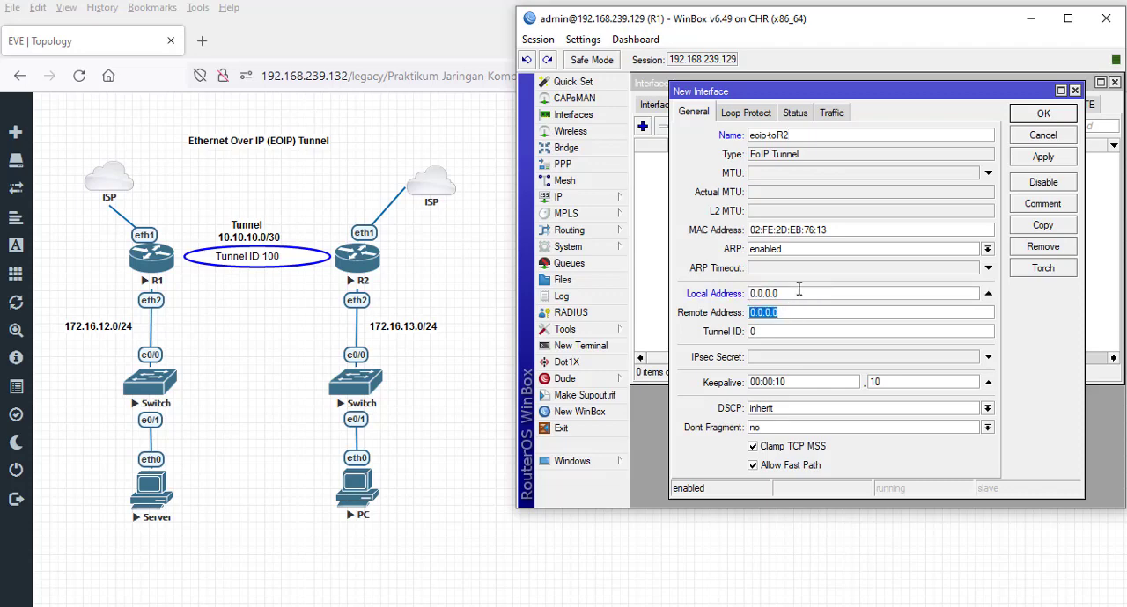
{"action": "left_click", "coordinate": [799, 292]}
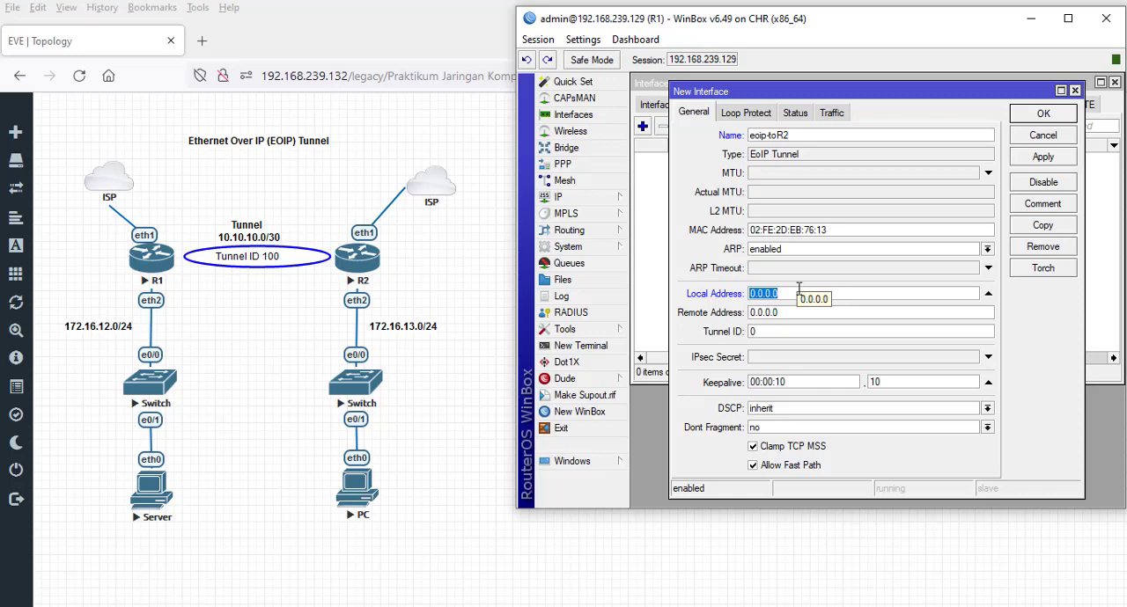
{"action": "type", "text": "192.168.239.129"}
{"action": "double_click", "coordinate": [803, 317]}
{"action": "type", "text": "100"}
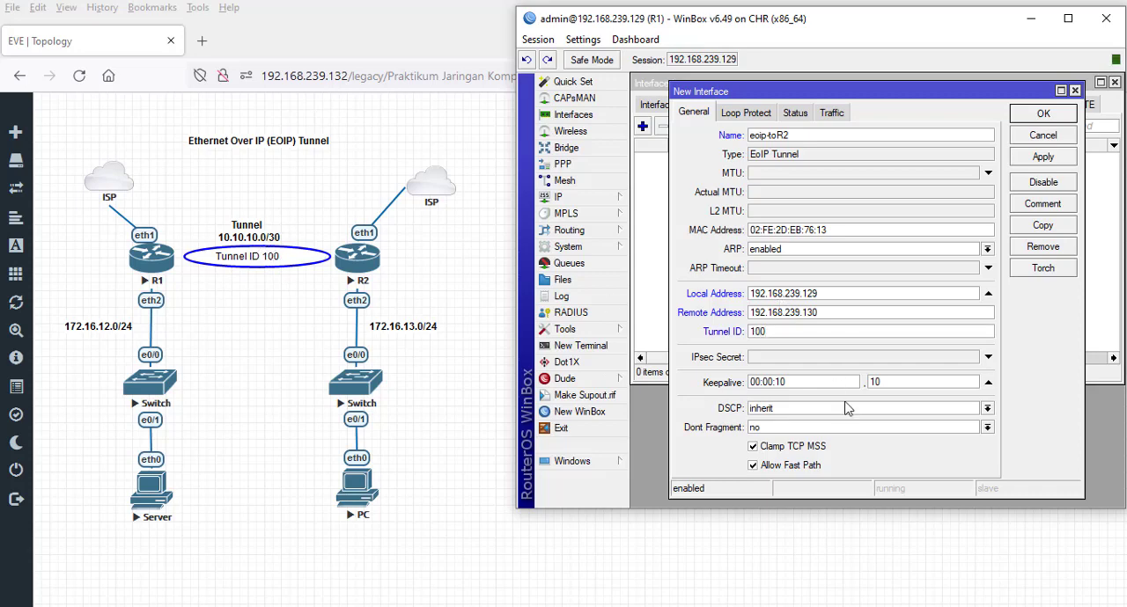
{"action": "left_click", "coordinate": [1043, 156]}
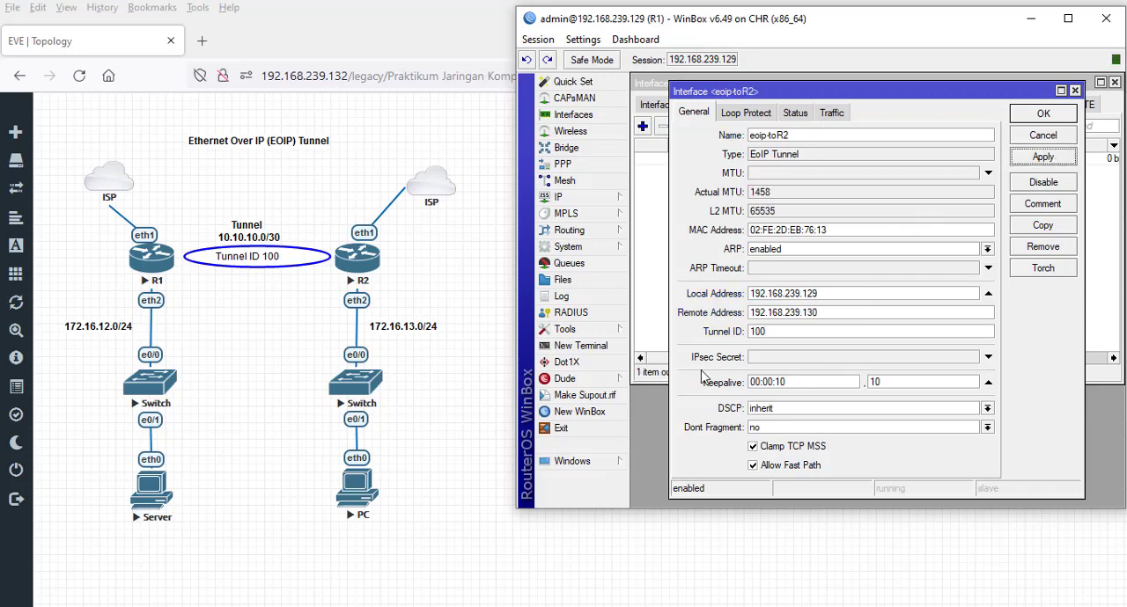
{"action": "left_click", "coordinate": [987, 358]}
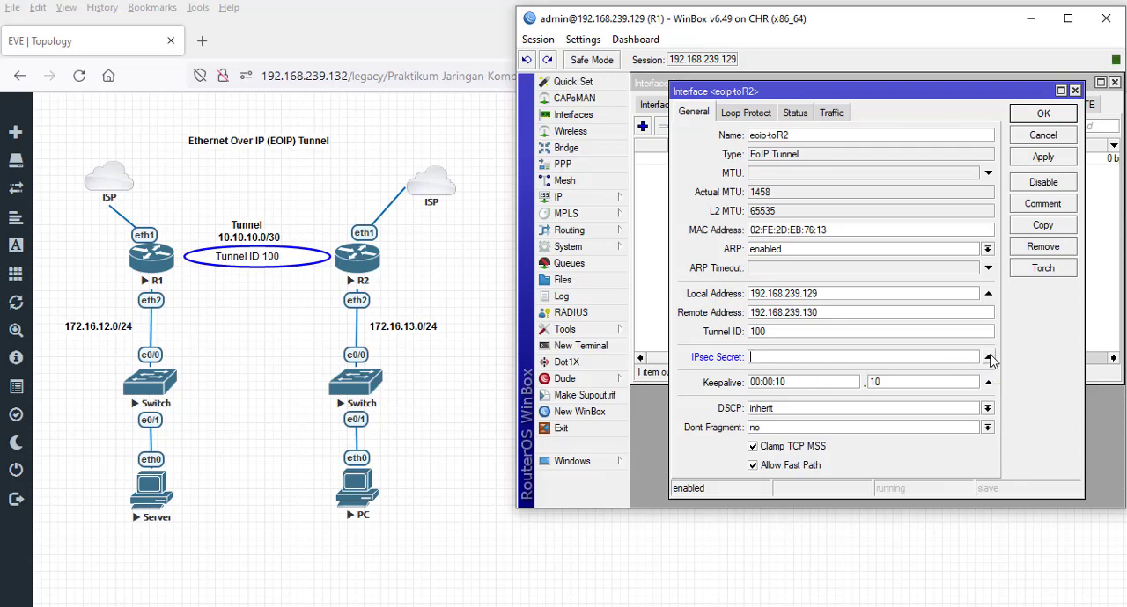
{"action": "left_click", "coordinate": [988, 358]}
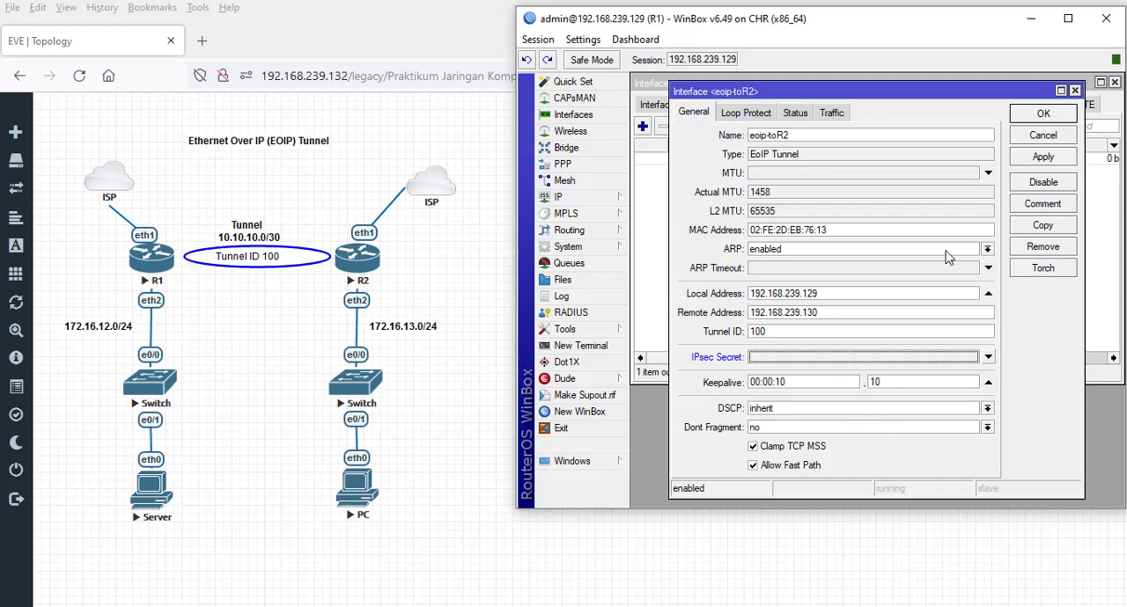
{"action": "left_click", "coordinate": [1039, 118]}
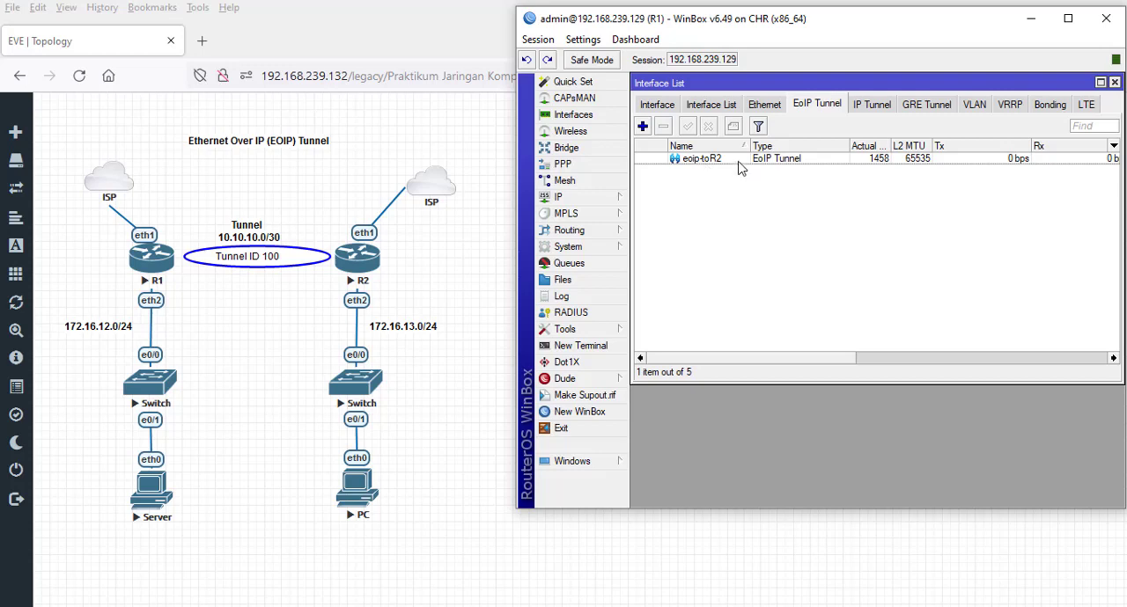
- Start a new IP address entry on R1 and assign it to the eoip-toR2 interface
{"action": "left_click", "coordinate": [621, 201]}
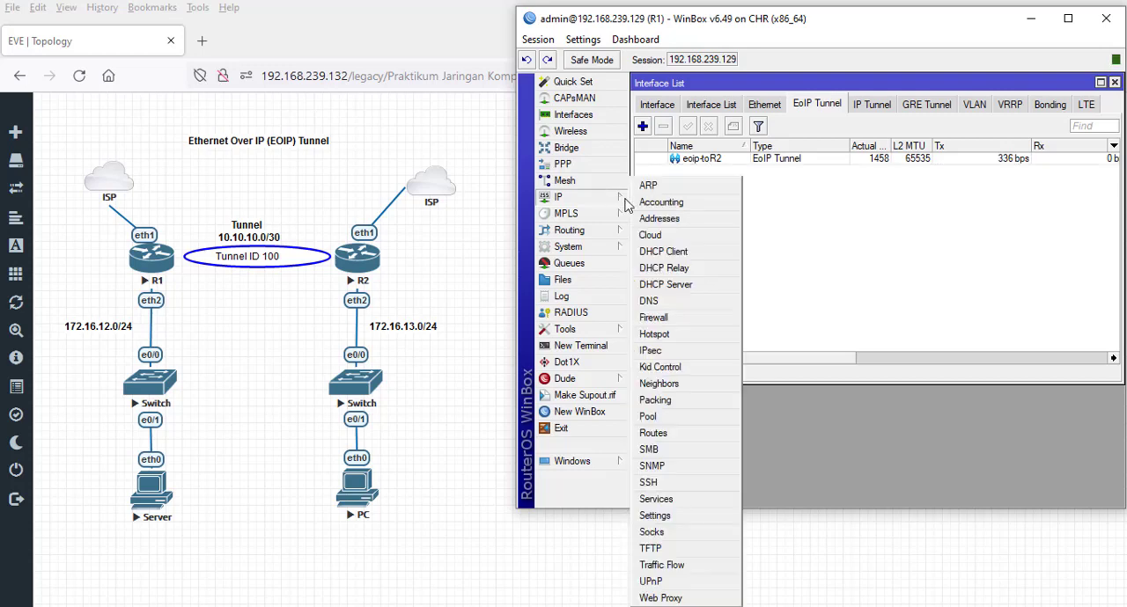
{"action": "left_click", "coordinate": [683, 218]}
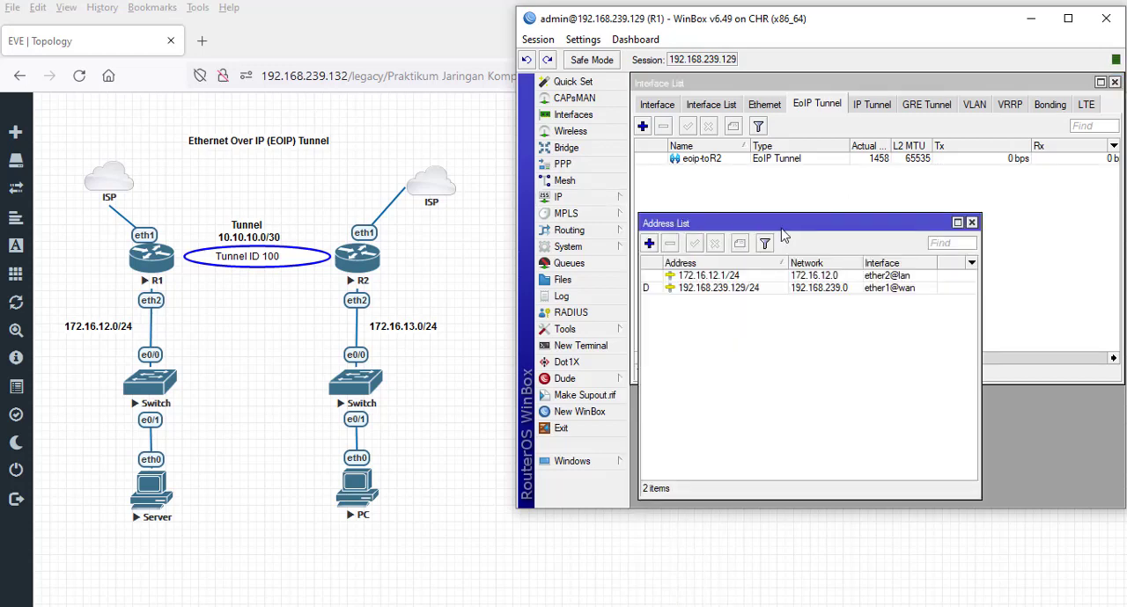
{"action": "left_click_drag", "start_coordinate": [783, 227], "coordinate": [780, 172]}
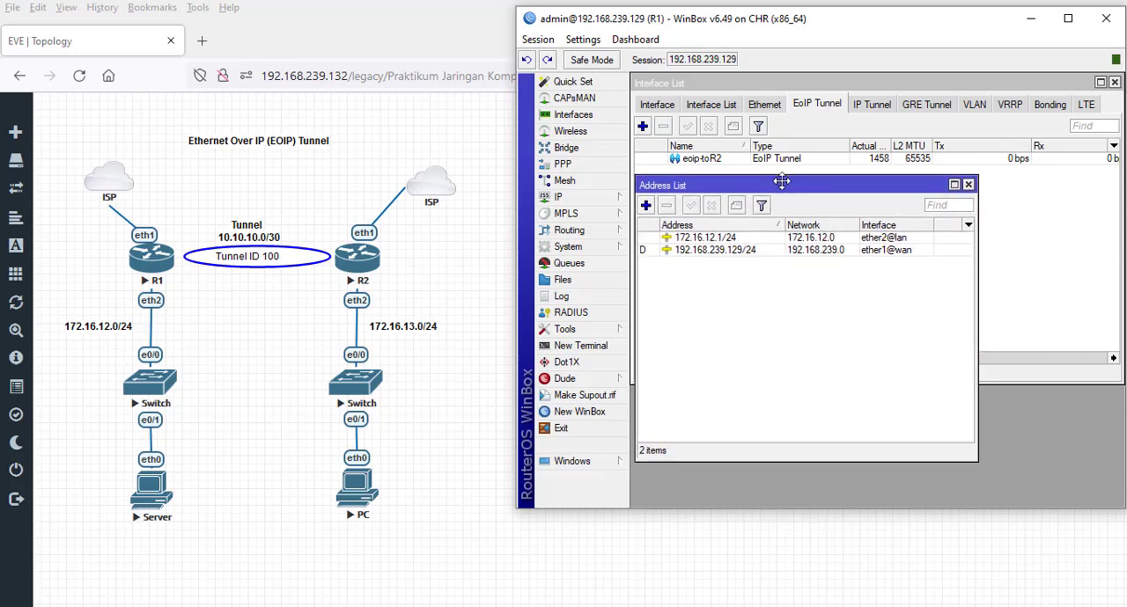
{"action": "left_click", "coordinate": [645, 205]}
{"action": "left_click", "coordinate": [794, 276]}
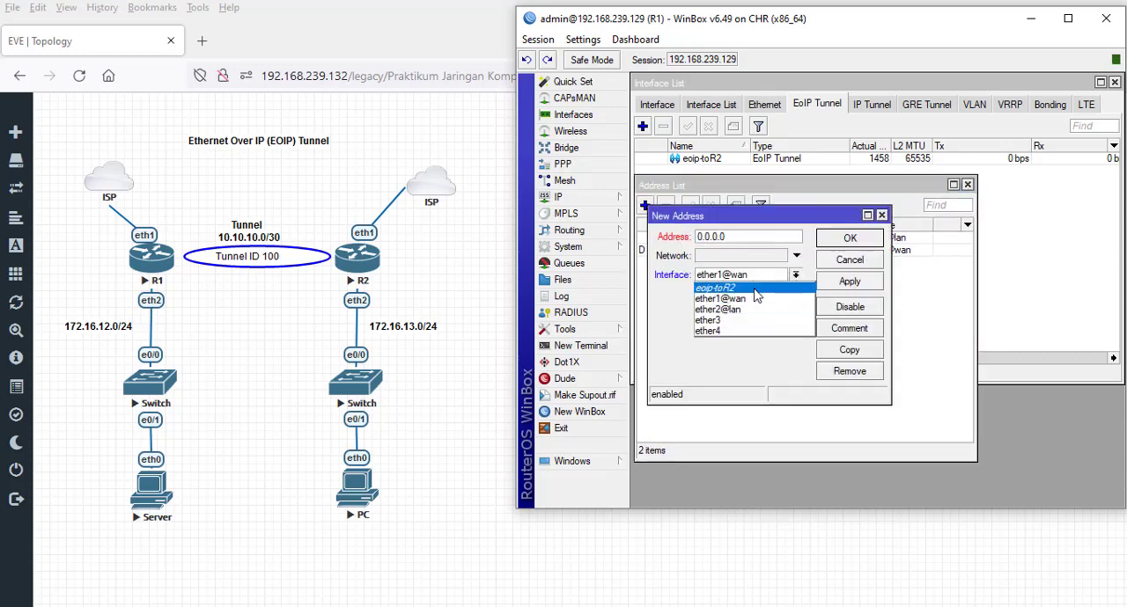
{"action": "left_click", "coordinate": [756, 295]}
- Set the new entry's address to 10.10.10.1/30 and save it in R1's address list
{"action": "double_click", "coordinate": [741, 240]}
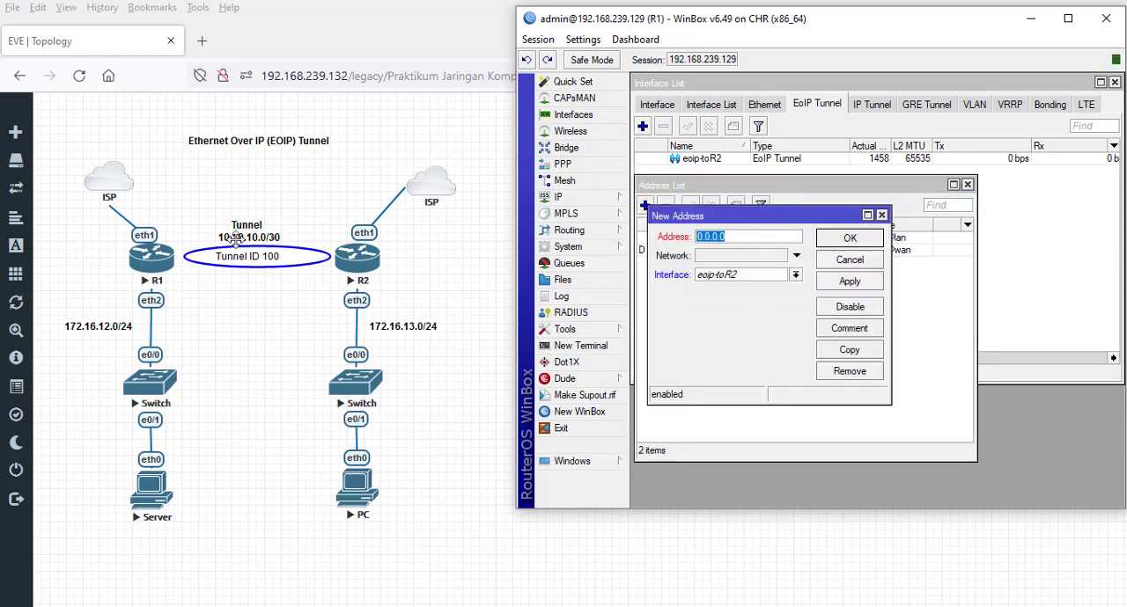
{"action": "type", "text": "10.10"}
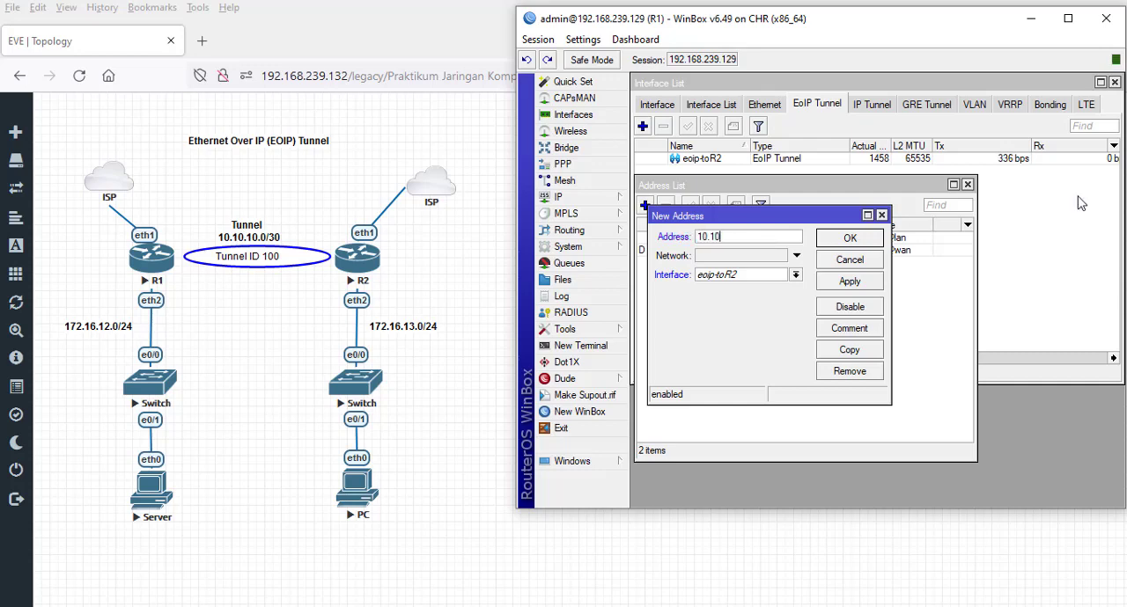
{"action": "type", "text": ".10.1/30"}
{"action": "left_click", "coordinate": [867, 281]}
{"action": "left_click", "coordinate": [847, 240]}
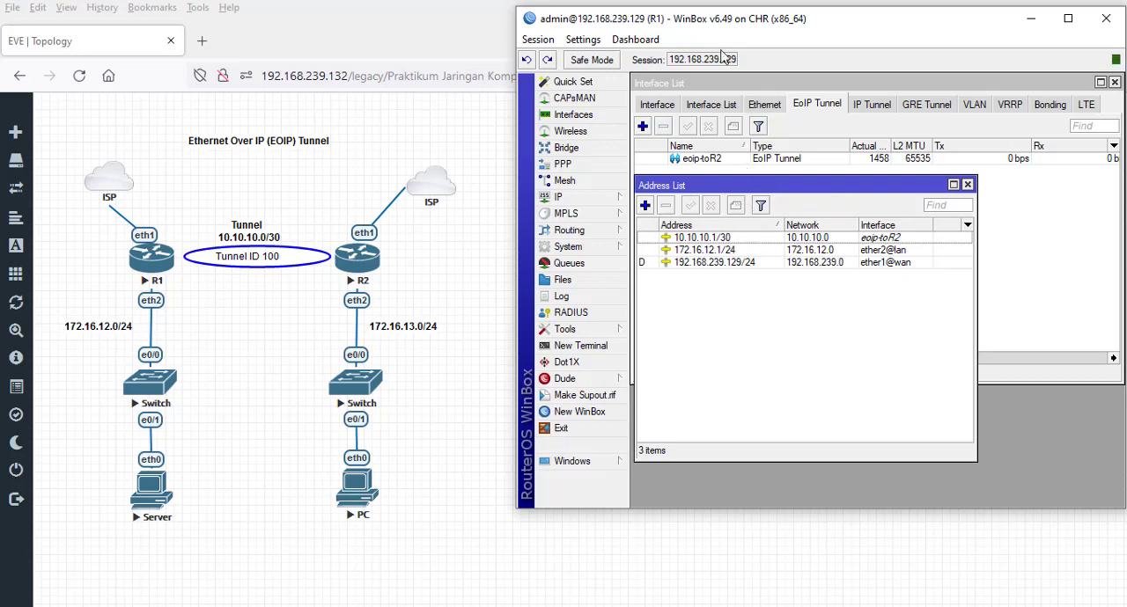
- Switch to R2's WinBox, close its terminal, and move the window up until it is fully in view
{"action": "key", "text": "alt+Tab"}
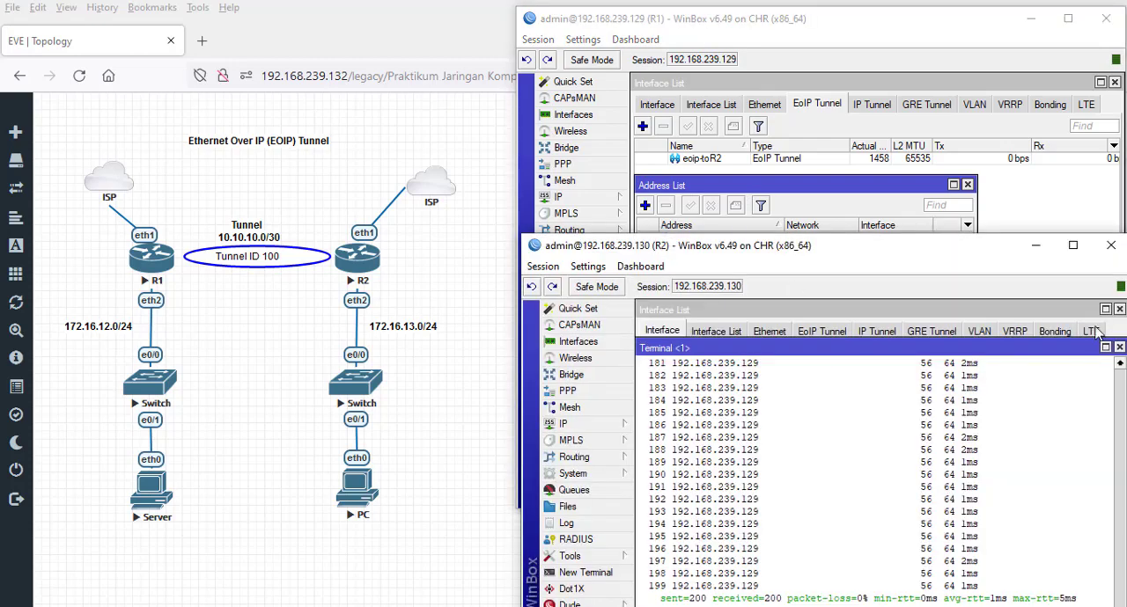
{"action": "left_click", "coordinate": [1119, 347]}
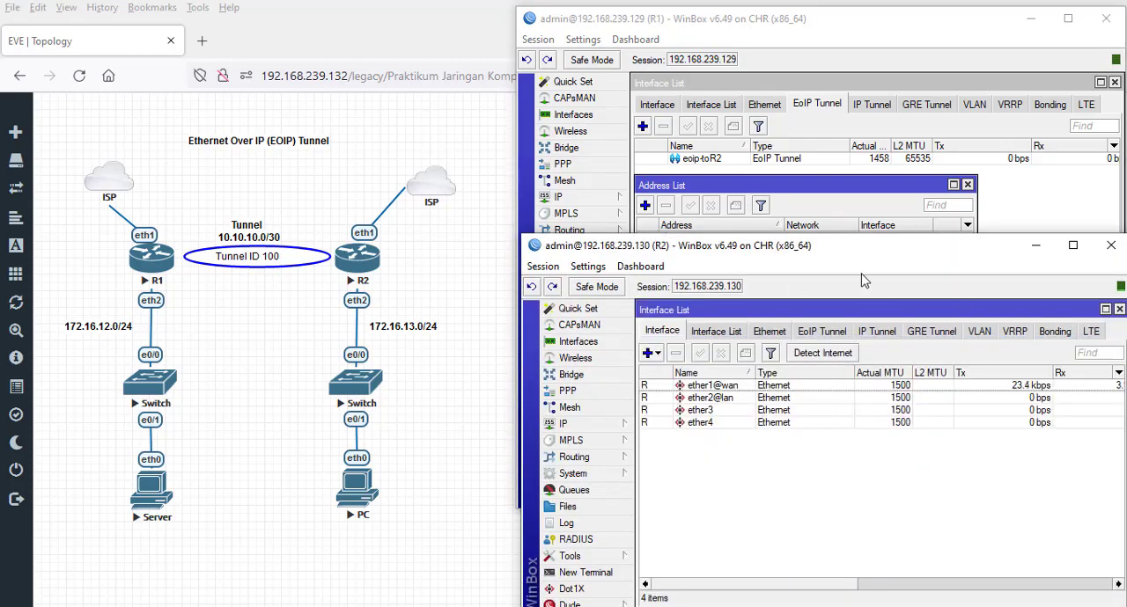
{"action": "left_click_drag", "start_coordinate": [843, 256], "coordinate": [836, 145]}
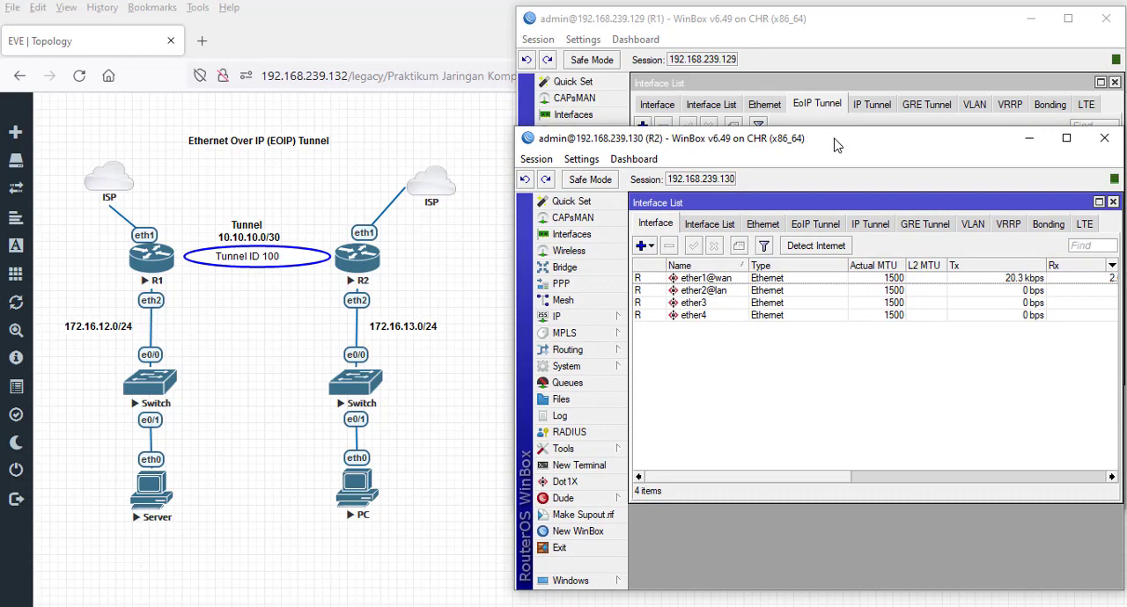
- Start a new EoIP tunnel interface on R2 and name it eoip-toR1
{"action": "left_click", "coordinate": [810, 231]}
{"action": "left_click", "coordinate": [641, 246]}
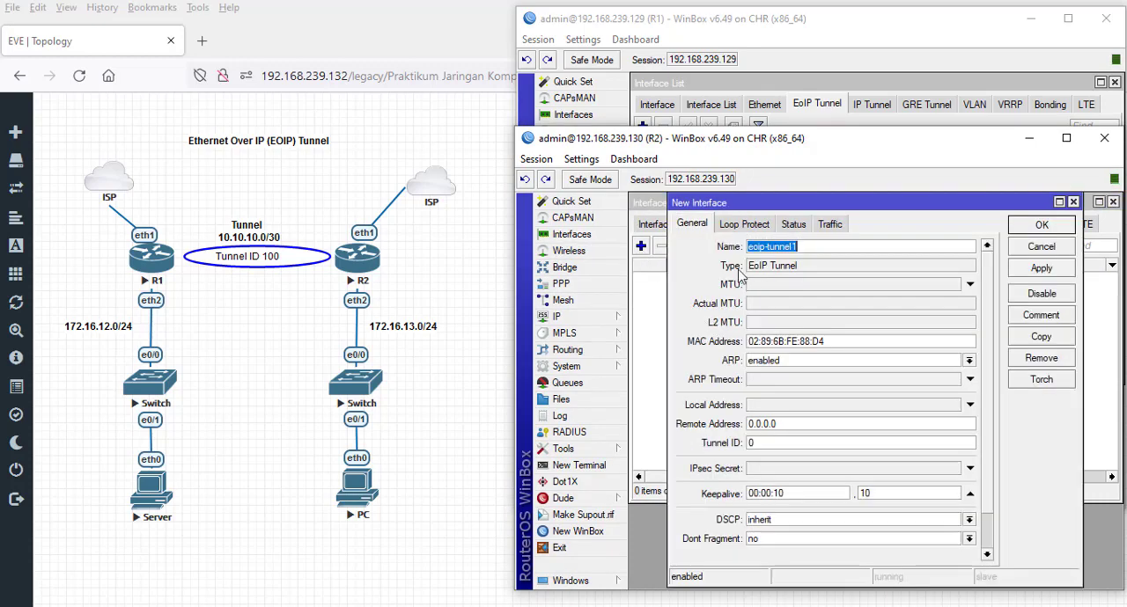
{"action": "left_click", "coordinate": [819, 249]}
{"action": "key", "text": "BackSpace"}
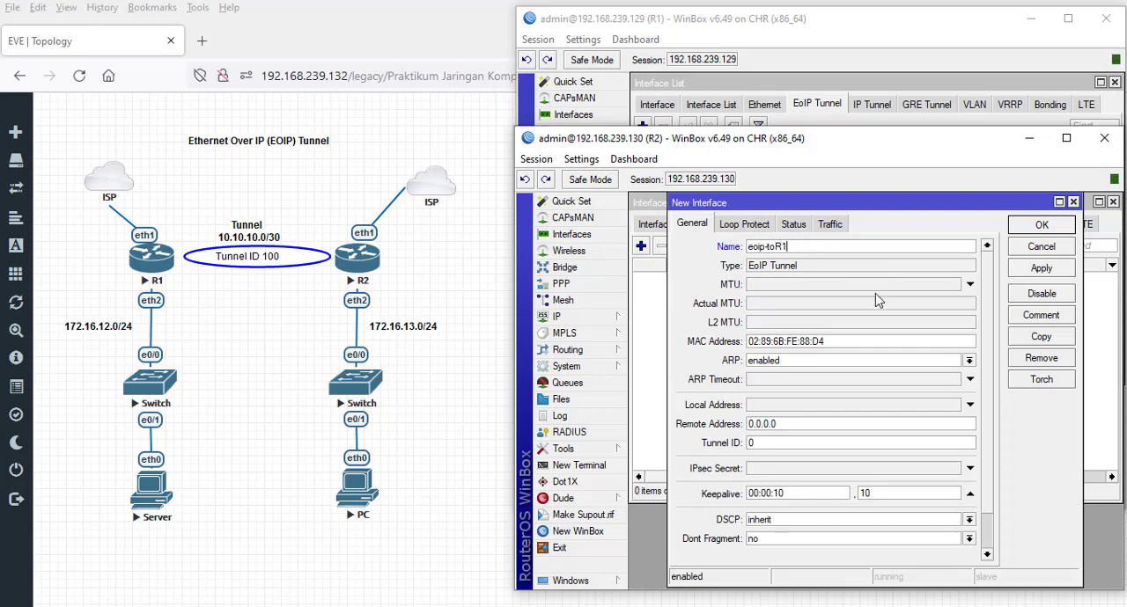
- Fill the new R2 tunnel's remote address with 192.168.239.130 and its tunnel ID with 192.168.239.129
{"action": "double_click", "coordinate": [799, 423]}
{"action": "type", "text": "192.168.239.130"}
{"action": "double_click", "coordinate": [789, 424]}
{"action": "right_click", "coordinate": [789, 425]}
{"action": "left_click", "coordinate": [851, 455]}
{"action": "left_click", "coordinate": [783, 445]}
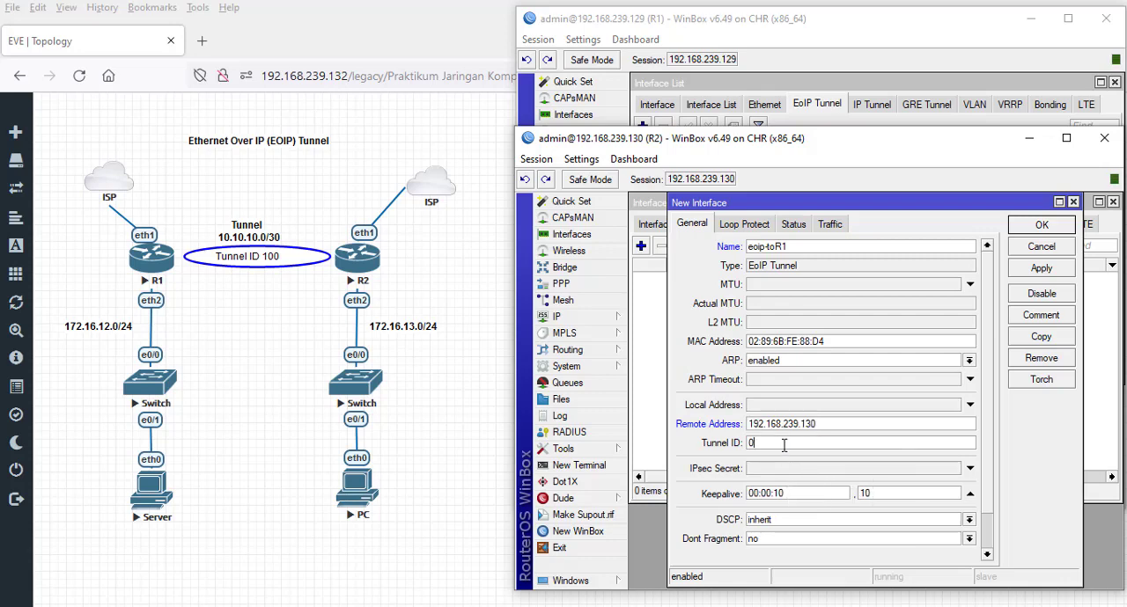
{"action": "right_click", "coordinate": [784, 444]}
{"action": "left_click", "coordinate": [826, 488]}
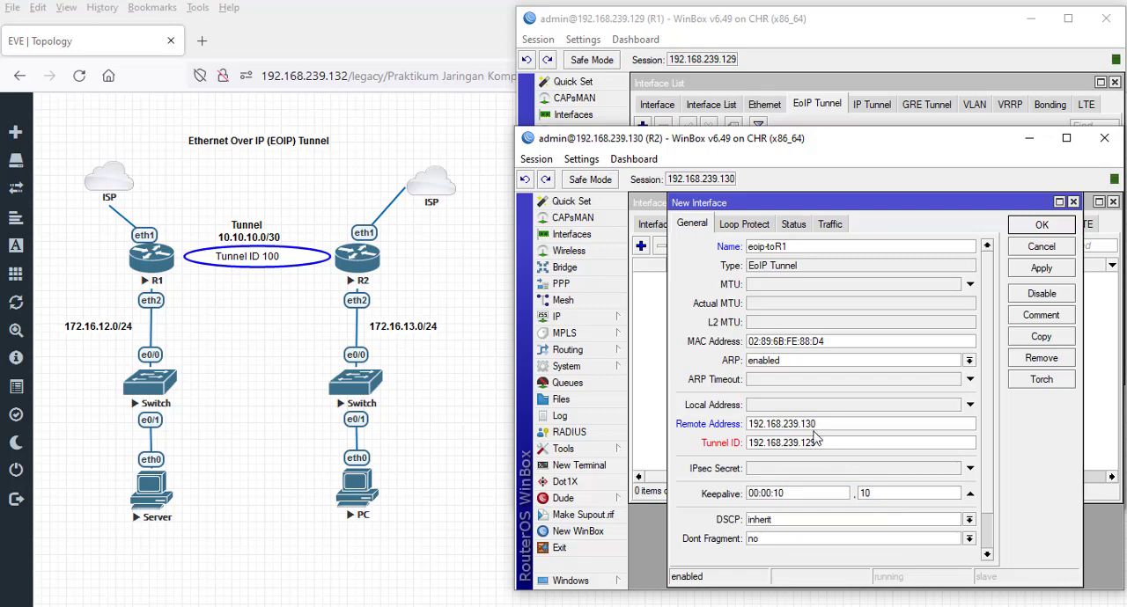
- Copy 192.168.239.130 from the tunnel's remote address into its local address
{"action": "double_click", "coordinate": [811, 426]}
{"action": "right_click", "coordinate": [810, 428]}
{"action": "left_click", "coordinate": [849, 458]}
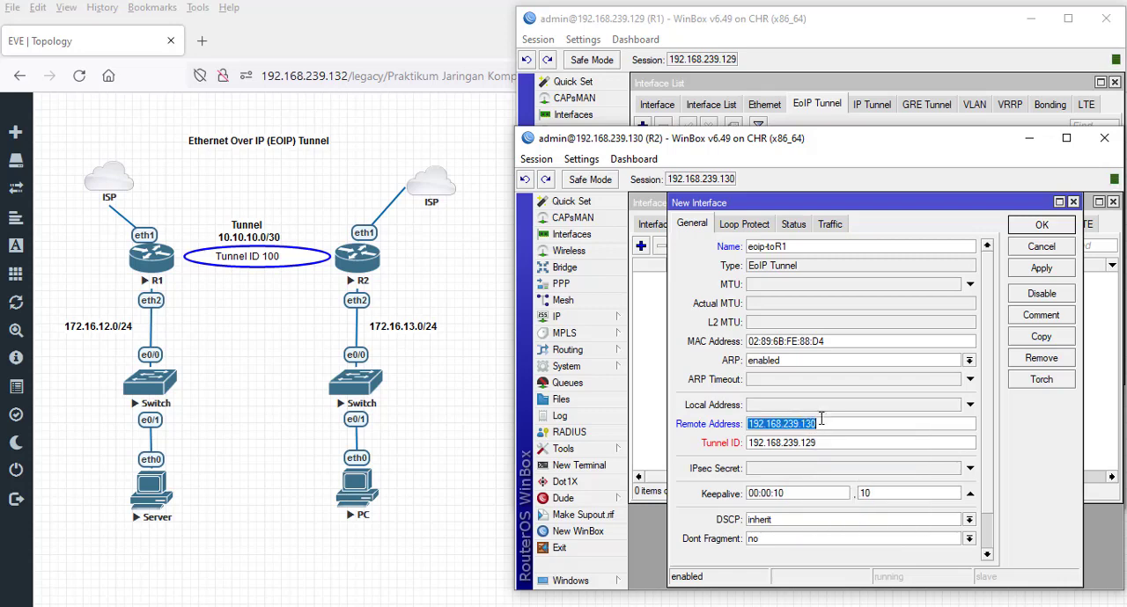
{"action": "left_click", "coordinate": [821, 414]}
{"action": "right_click", "coordinate": [821, 413]}
{"action": "left_click", "coordinate": [858, 458]}
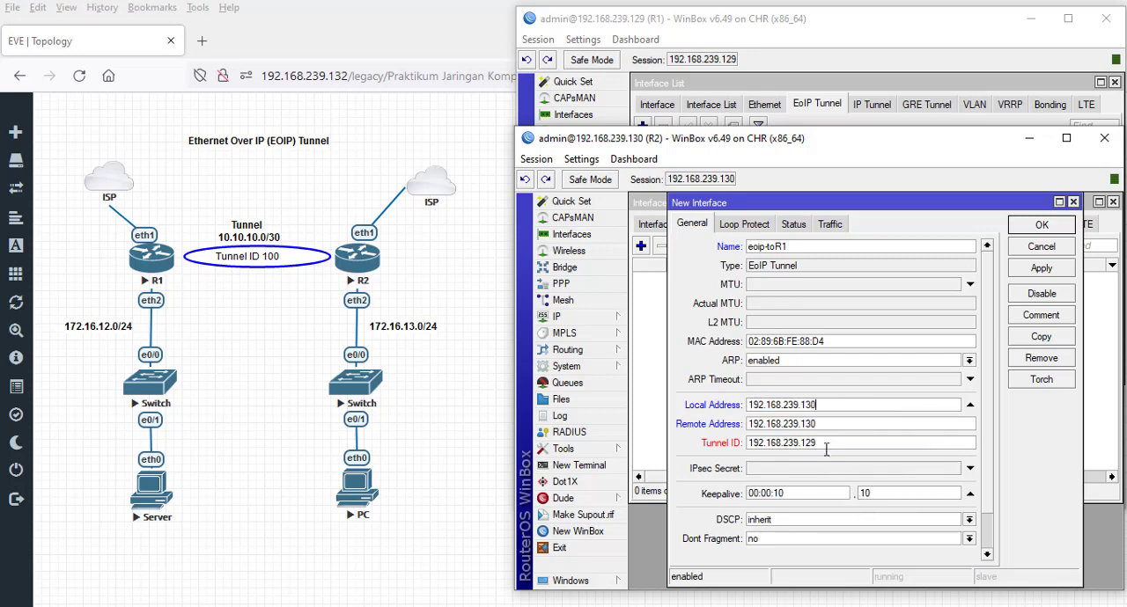
- Move 192.168.239.129 from the tunnel ID to the remote address, set the tunnel ID to 100, and save the tunnel
{"action": "double_click", "coordinate": [827, 443]}
{"action": "right_click", "coordinate": [829, 445]}
{"action": "left_click", "coordinate": [859, 453]}
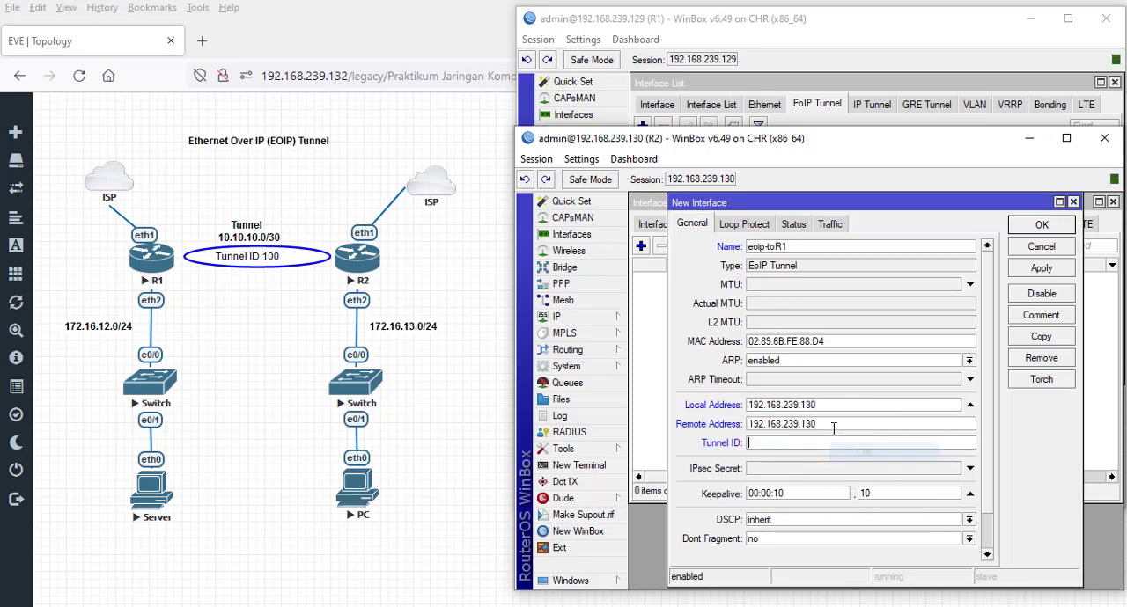
{"action": "double_click", "coordinate": [835, 424]}
{"action": "right_click", "coordinate": [835, 426]}
{"action": "left_click", "coordinate": [872, 471]}
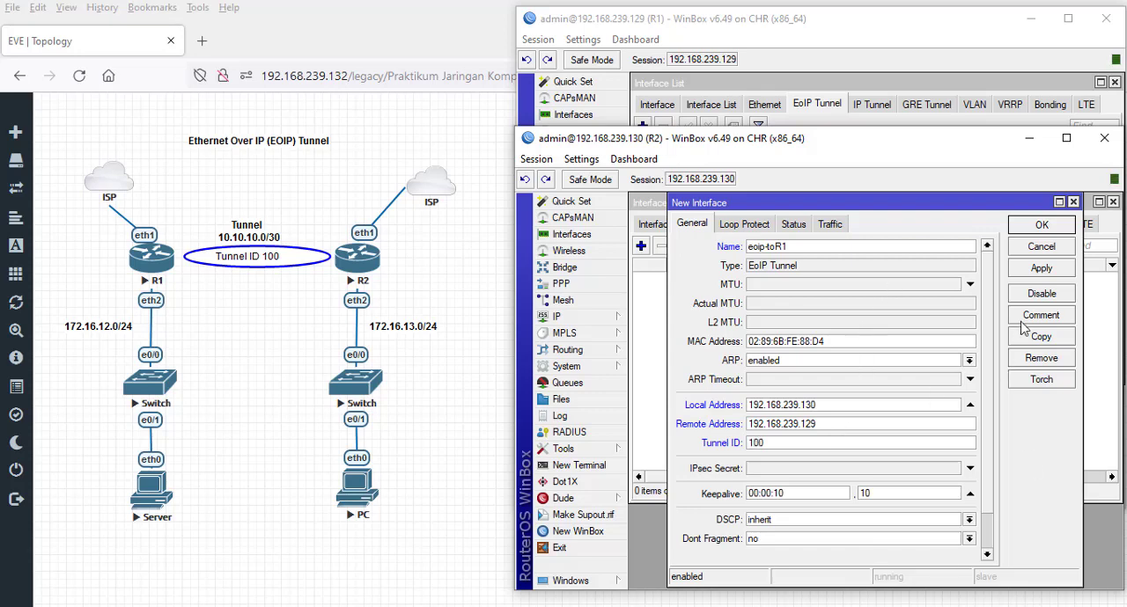
{"action": "left_click", "coordinate": [1047, 269]}
{"action": "left_click", "coordinate": [1052, 227]}
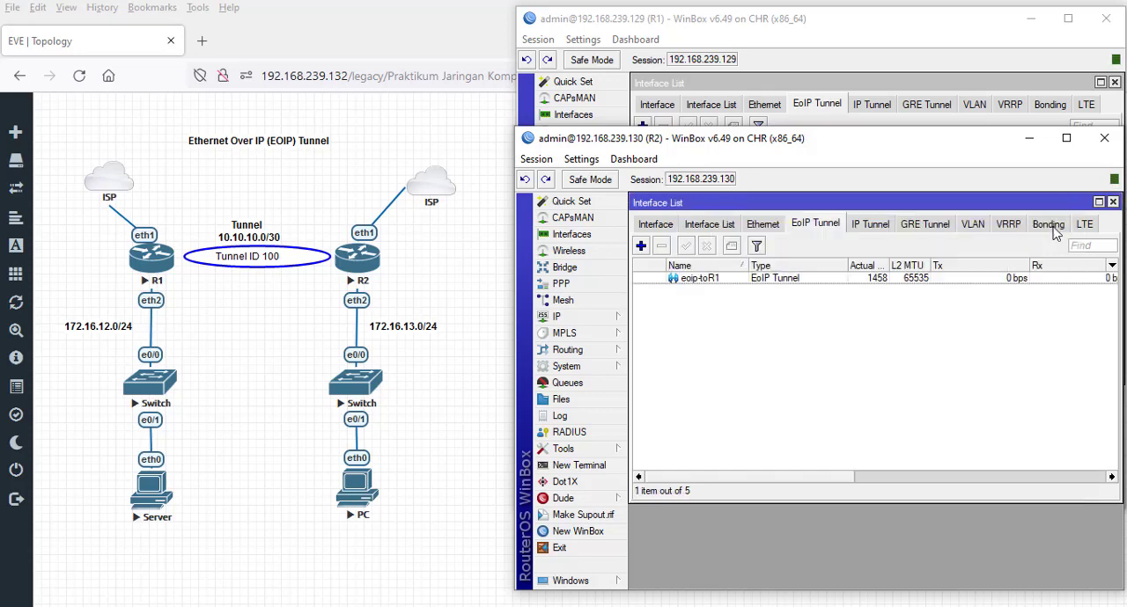
- Compare the tunnel status on both routers and review R2's eoip-toR1 settings without changing them
{"action": "left_click_drag", "start_coordinate": [850, 145], "coordinate": [859, 231]}
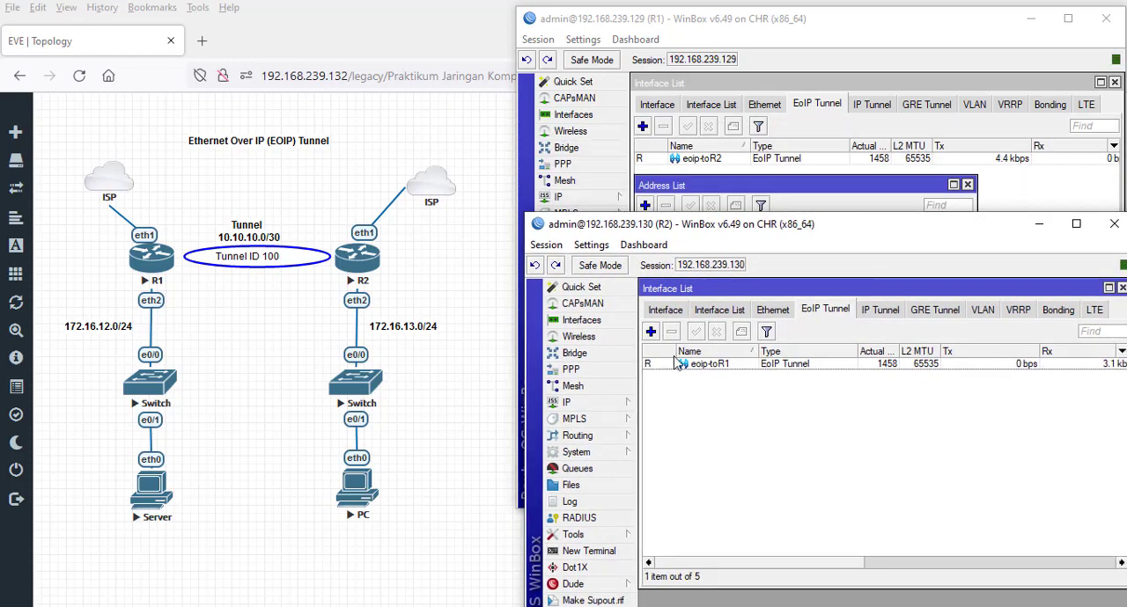
{"action": "double_click", "coordinate": [657, 368]}
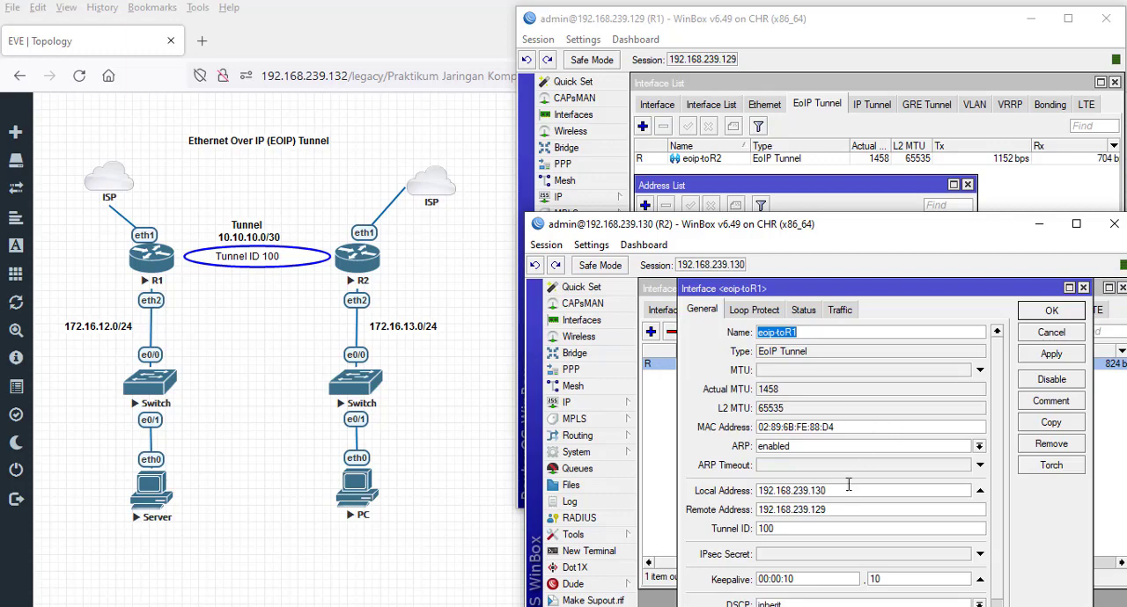
{"action": "scroll", "coordinate": [850, 484], "scroll_direction": "down", "scroll_amount": 1}
{"action": "left_click_drag", "start_coordinate": [875, 228], "coordinate": [842, 63]}
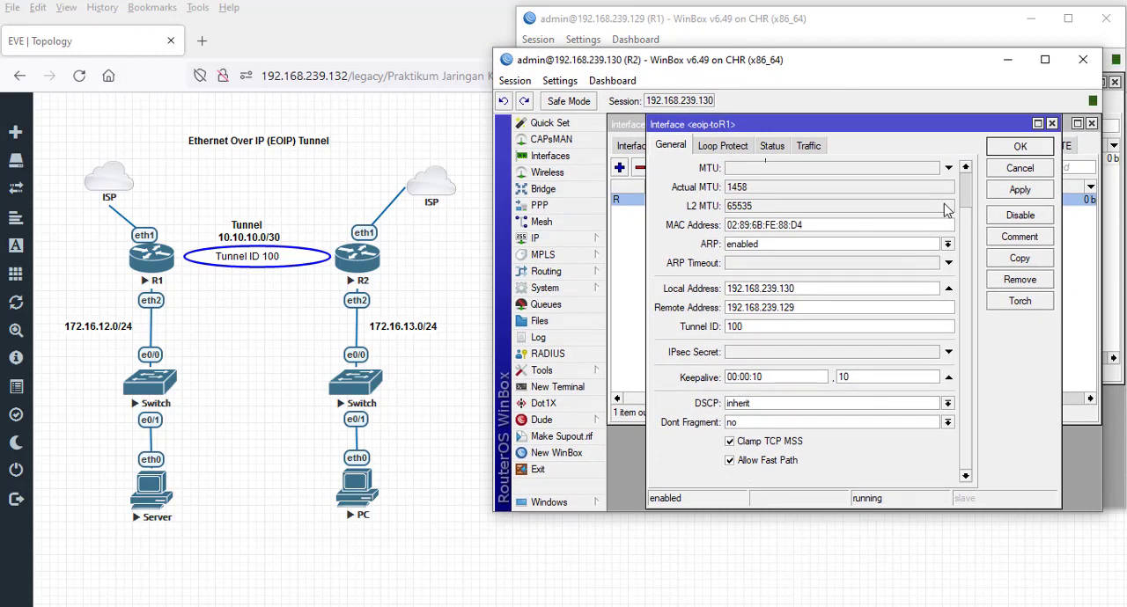
{"action": "left_click", "coordinate": [1018, 173]}
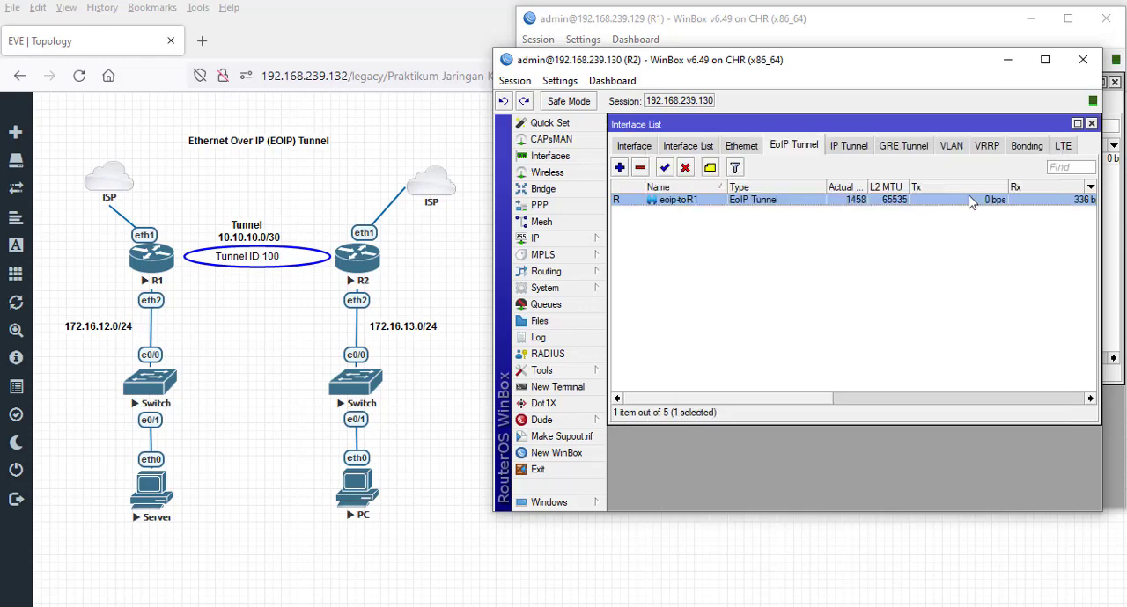
- Start a new IP address entry on R2 and set its address to 10.10.10.2/30
{"action": "left_click", "coordinate": [563, 238]}
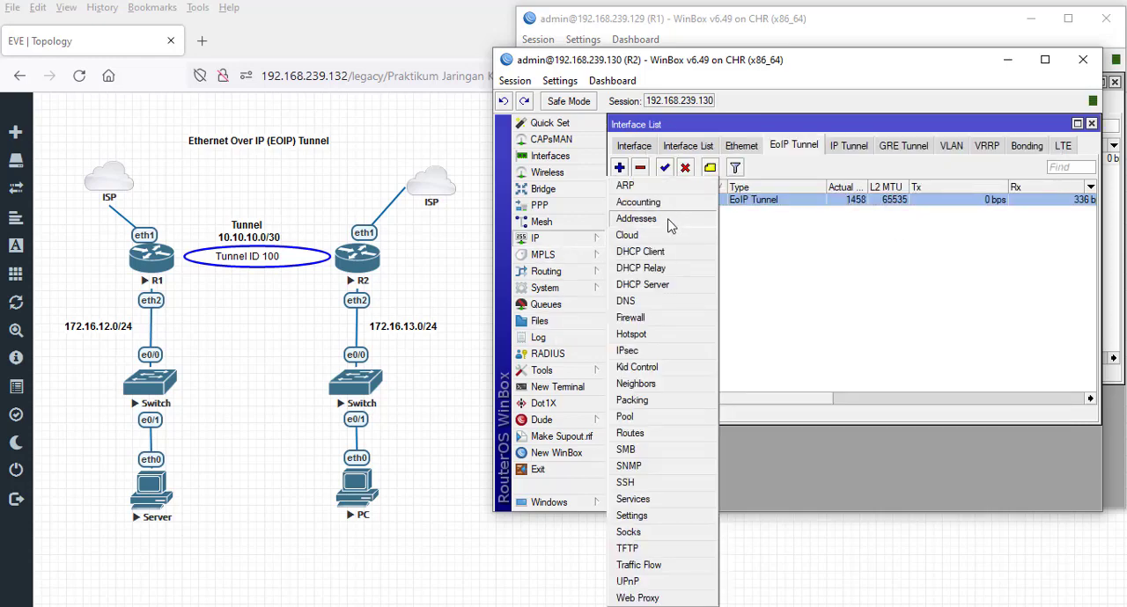
{"action": "left_click", "coordinate": [668, 220]}
{"action": "left_click", "coordinate": [625, 253]}
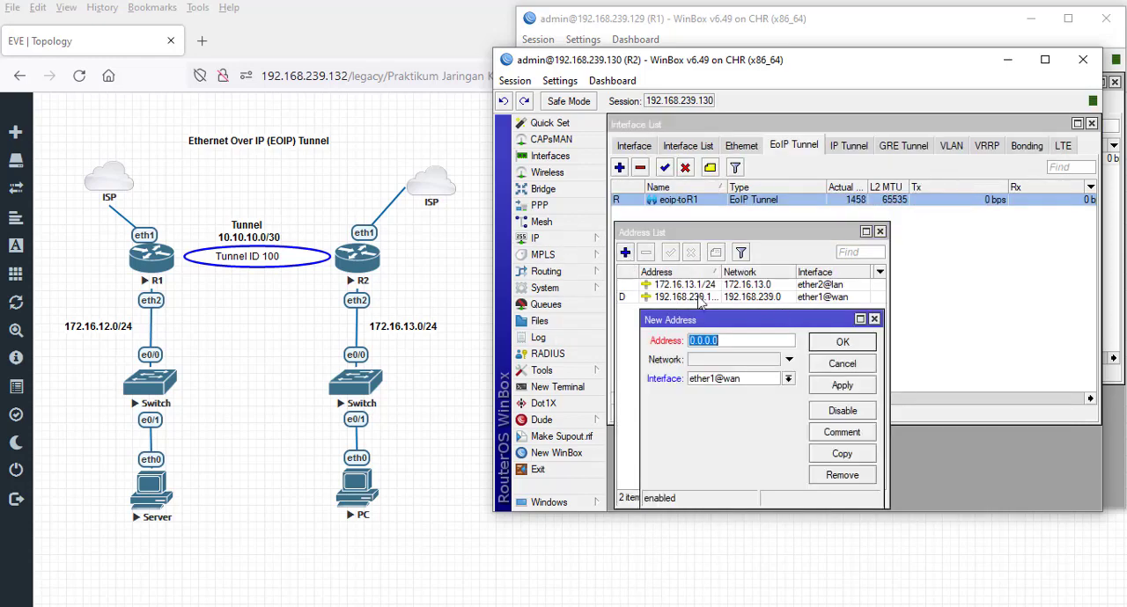
{"action": "type", "text": "10.10."}
{"action": "key", "text": "BackSpace"}
{"action": "key", "text": "BackSpace"}
{"action": "type", "text": "10.10."}
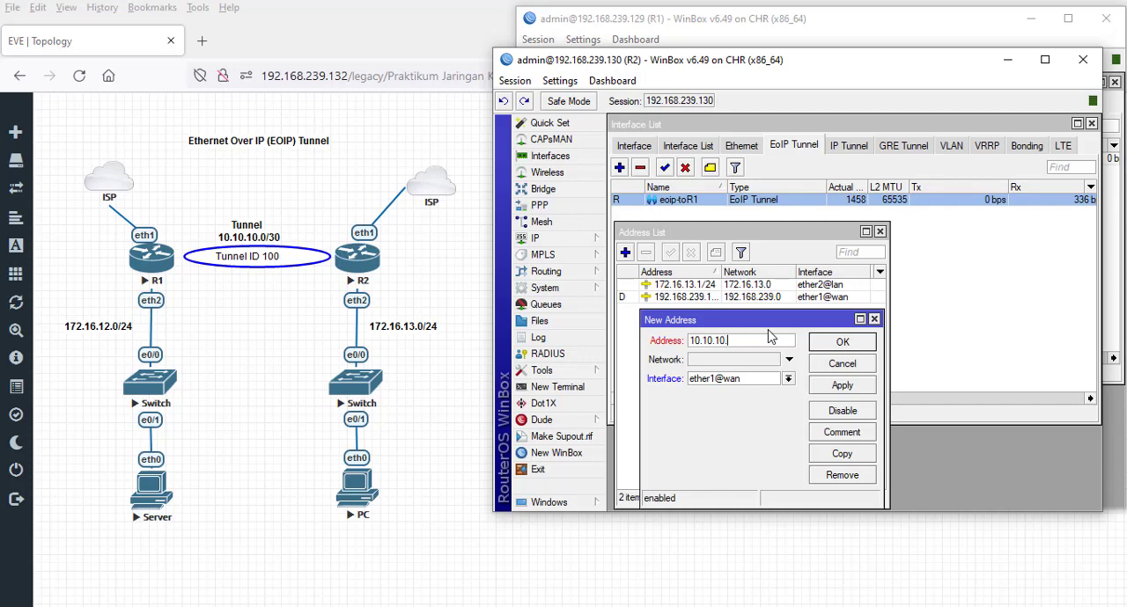
{"action": "type", "text": "2/30"}
- Assign the new address entry to the eoip-toR1 interface and save it in R2's address list
{"action": "left_click", "coordinate": [788, 379]}
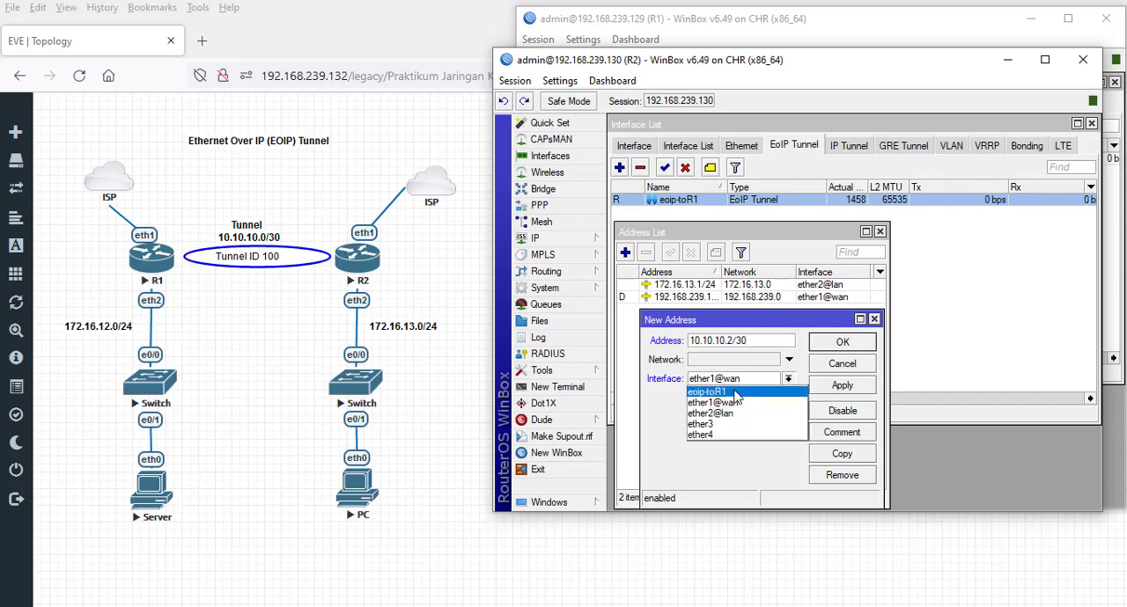
{"action": "left_click", "coordinate": [736, 393]}
{"action": "left_click", "coordinate": [842, 385]}
{"action": "left_click", "coordinate": [842, 342]}
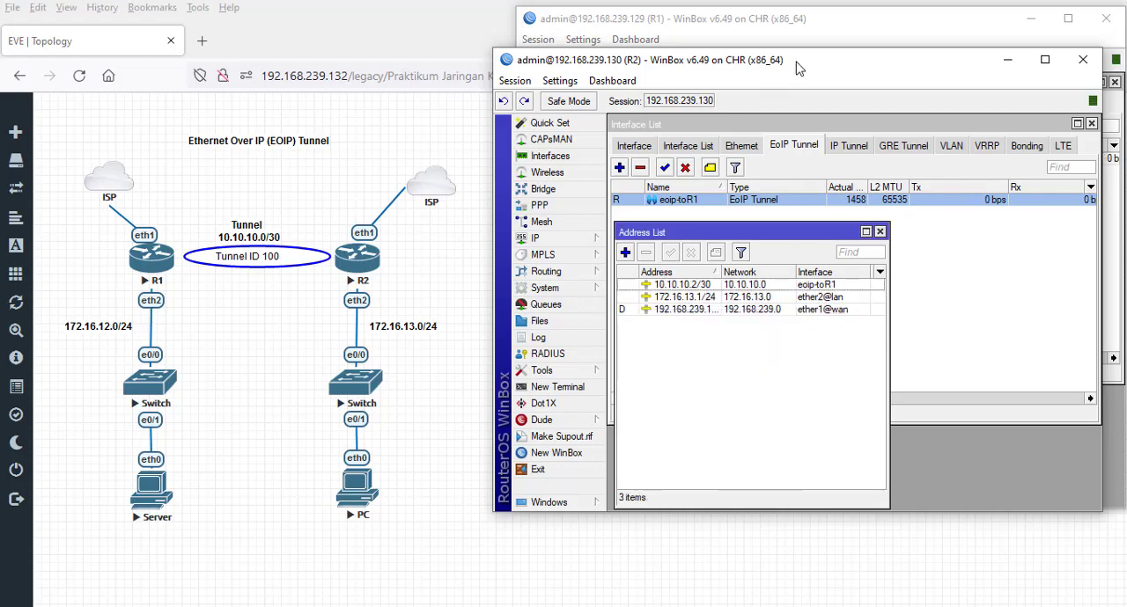
- Open a terminal on R2, skip the password change, and test the connection to R1 with ping 192.168.239.129
{"action": "left_click_drag", "start_coordinate": [797, 68], "coordinate": [822, 219]}
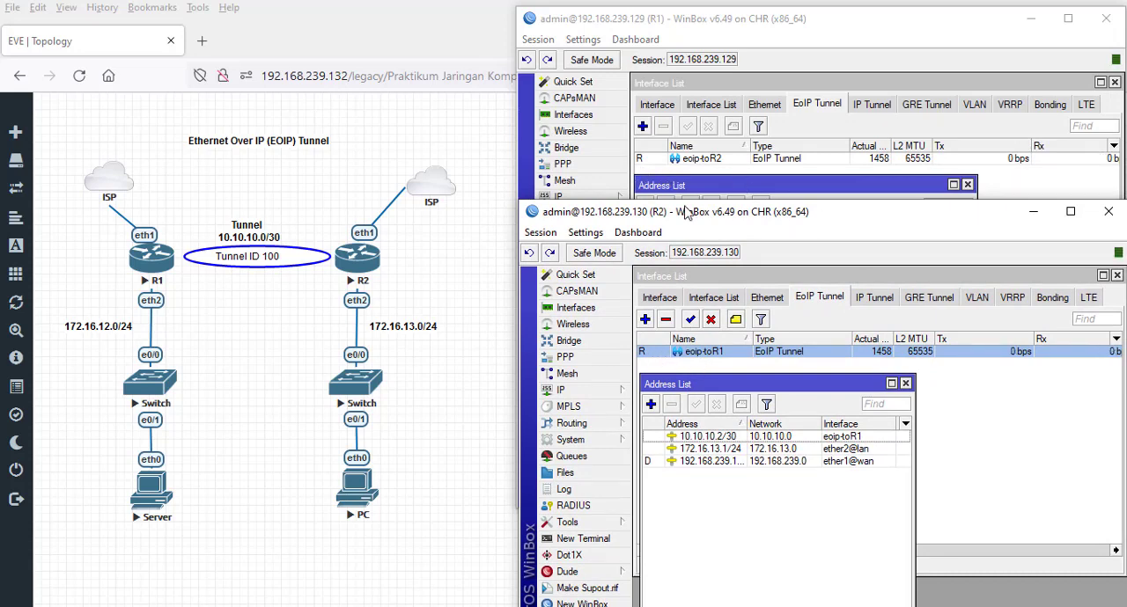
{"action": "left_click", "coordinate": [608, 539]}
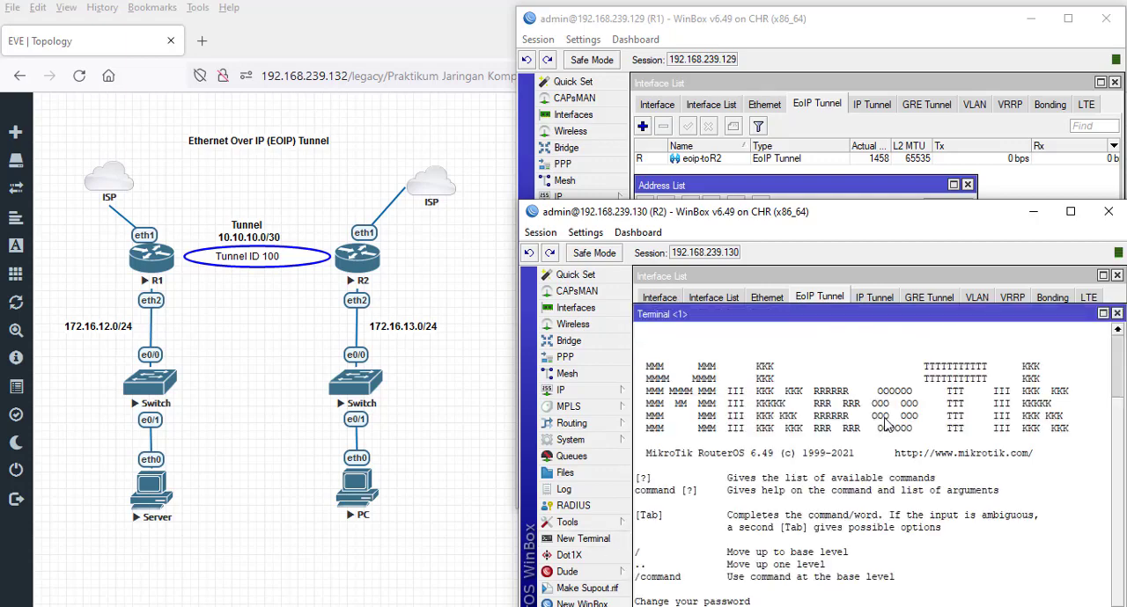
{"action": "left_click_drag", "start_coordinate": [861, 214], "coordinate": [865, 83]}
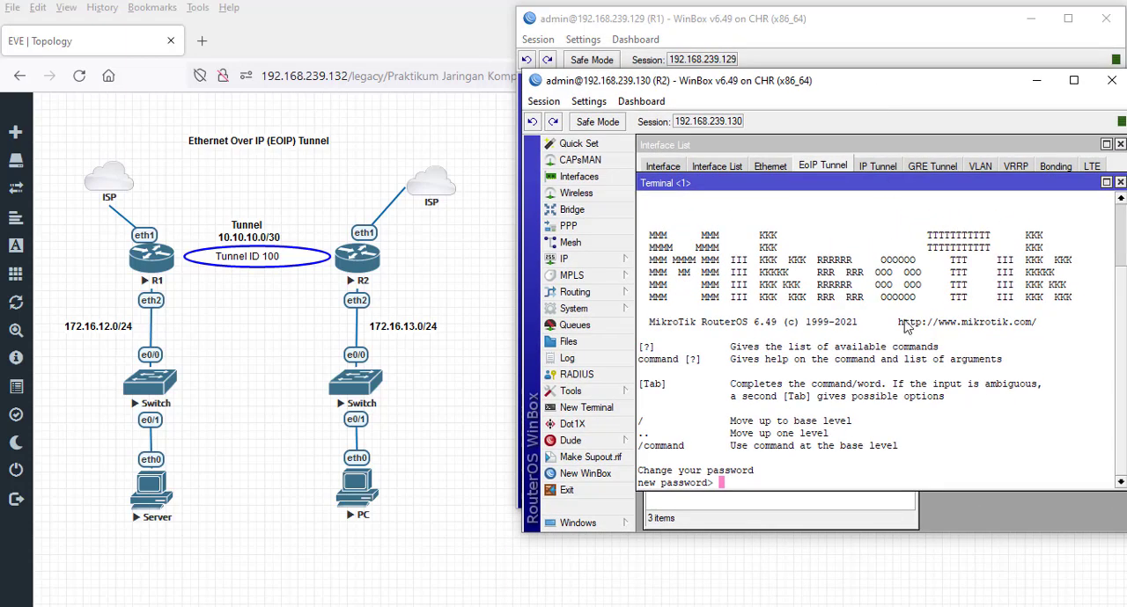
{"action": "key", "text": "ctrl+c"}
{"action": "key", "text": "ctrl+v"}
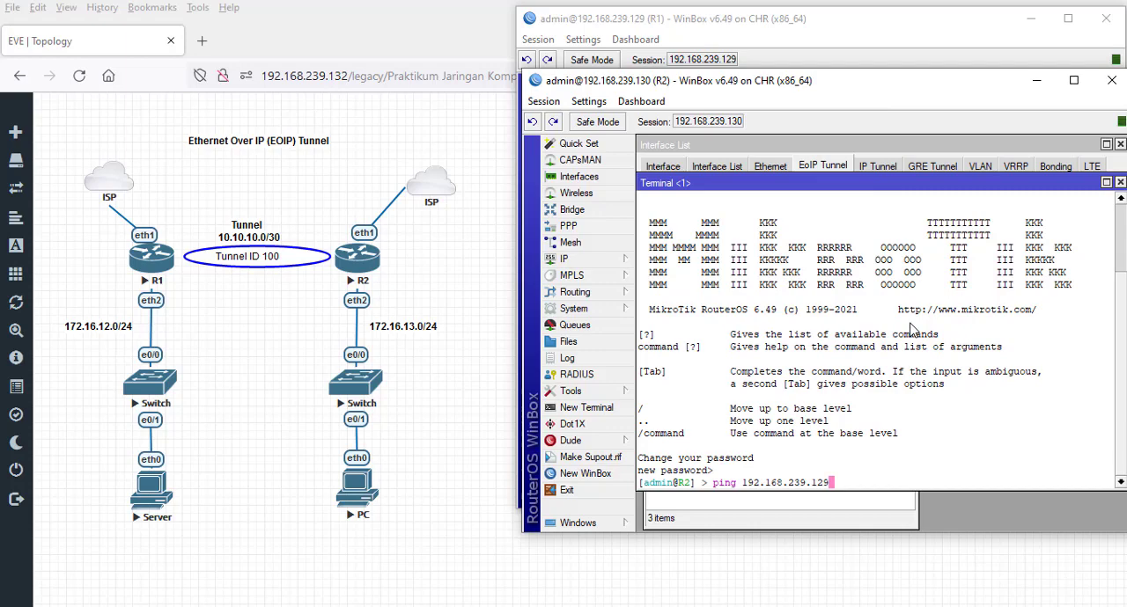
{"action": "key", "text": "Return"}
{"action": "key", "text": "ctrl+c"}
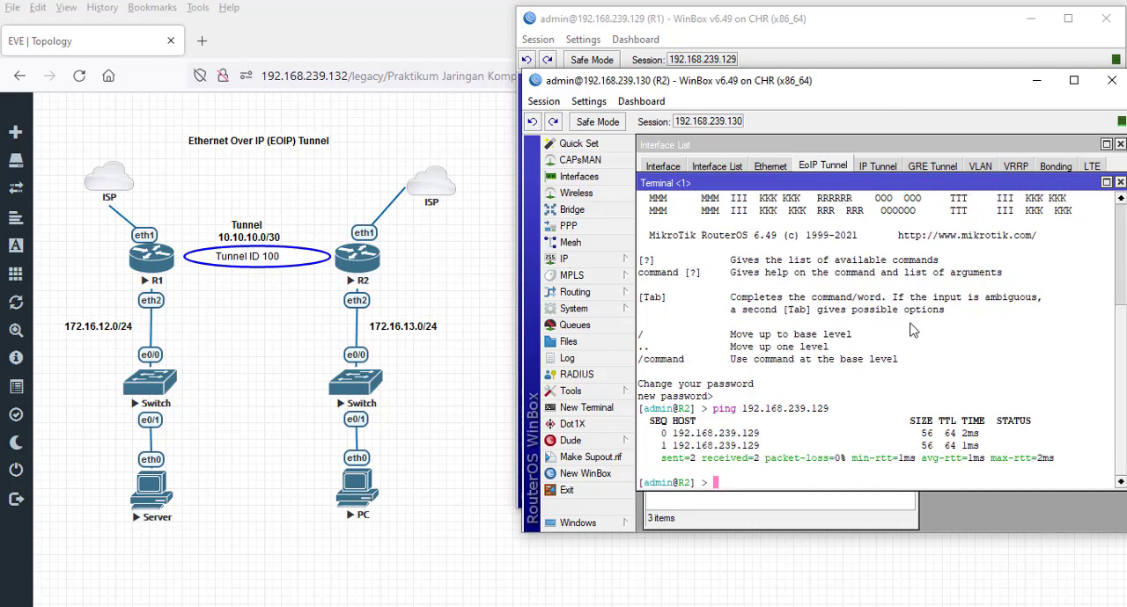
- Ping the Server at 172.16.12.254 from R2's terminal and stop after a couple of replies
{"action": "key", "text": "Up"}
{"action": "key", "text": "BackSpace"}
{"action": "key", "text": "BackSpace"}
{"action": "key", "text": "BackSpace"}
{"action": "key", "text": "BackSpace"}
{"action": "key", "text": "BackSpace"}
{"action": "key", "text": "BackSpace"}
{"action": "key", "text": "BackSpace"}
{"action": "key", "text": "BackSpace"}
{"action": "key", "text": "BackSpace"}
{"action": "key", "text": "BackSpace"}
{"action": "key", "text": "BackSpace"}
{"action": "key", "text": "BackSpace"}
{"action": "key", "text": "BackSpace"}
{"action": "key", "text": "BackSpace"}
{"action": "key", "text": "BackSpace"}
{"action": "type", "text": "172.16.12.254"}
{"action": "key", "text": "Return"}
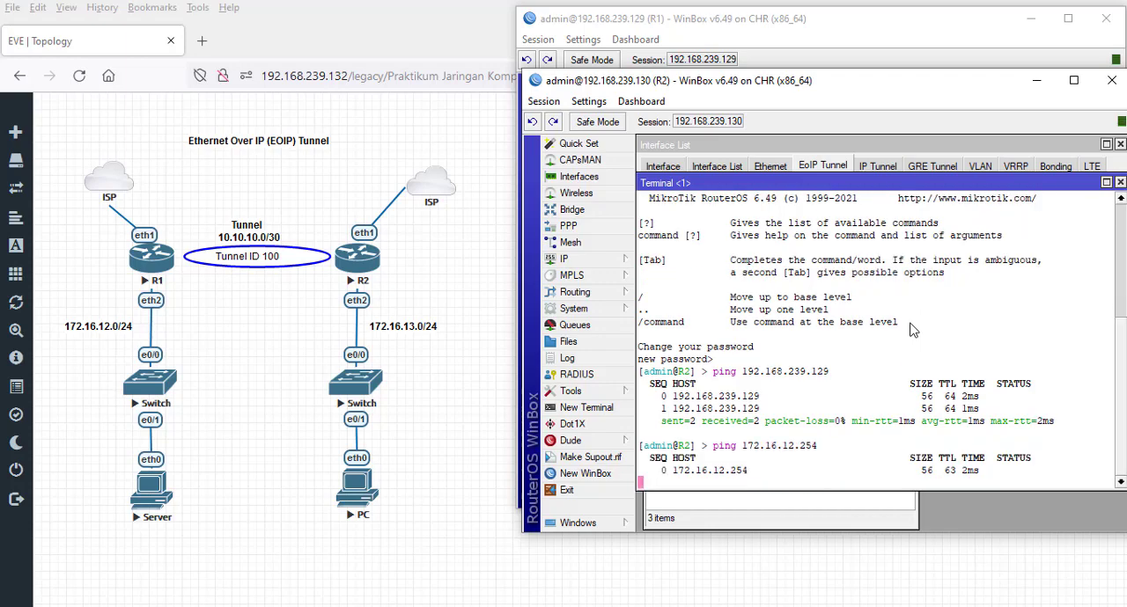
{"action": "key", "text": "ctrl+c"}
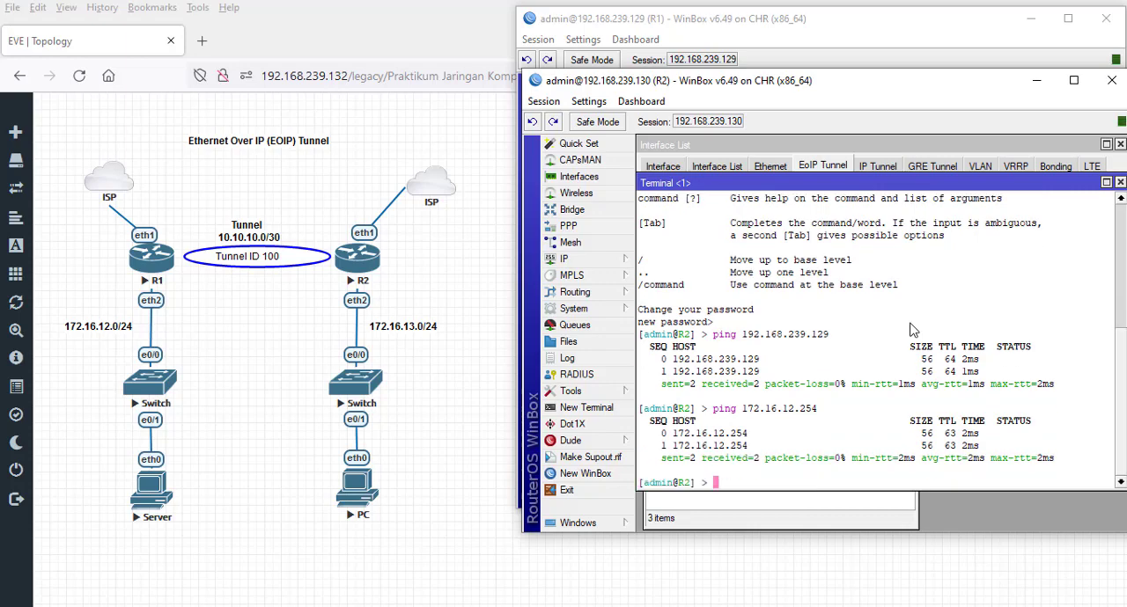
- Switch to R1's WinBox, open a terminal, skip the password change, and briefly ping R2 at 192.168.239.130
{"action": "left_click", "coordinate": [818, 62]}
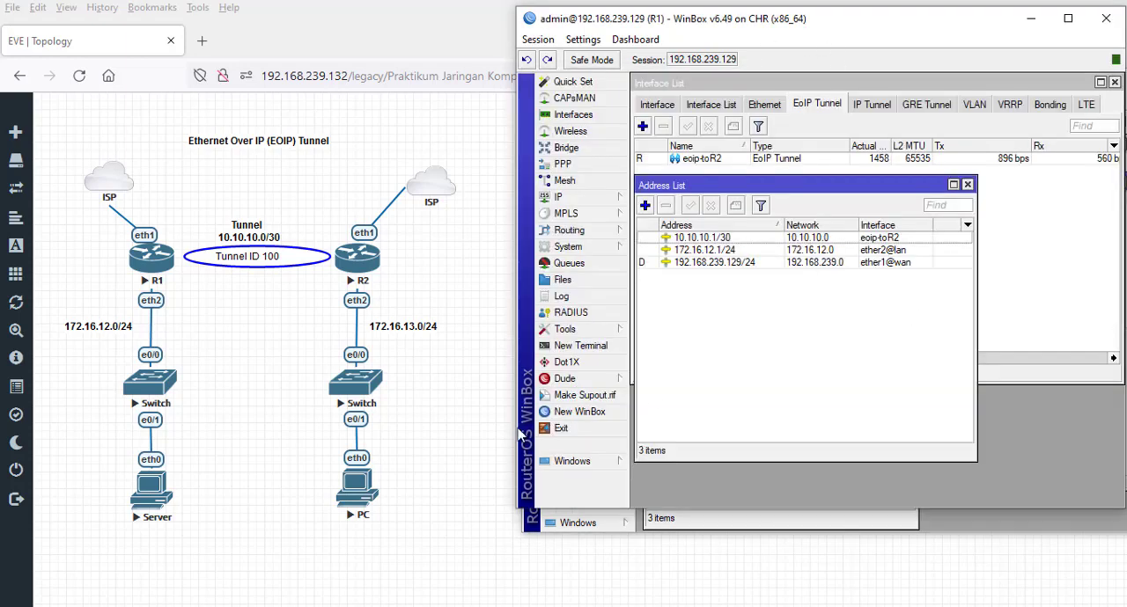
{"action": "left_click", "coordinate": [580, 345]}
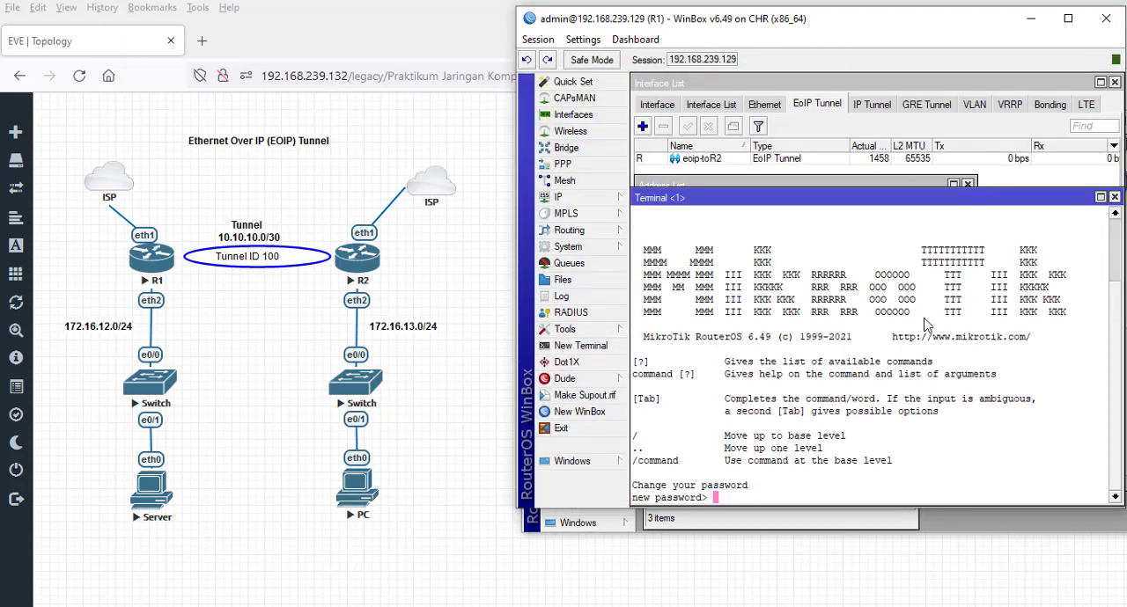
{"action": "key", "text": "Return"}
{"action": "type", "text": "ping 192.168.239.130"}
{"action": "key", "text": "Return"}
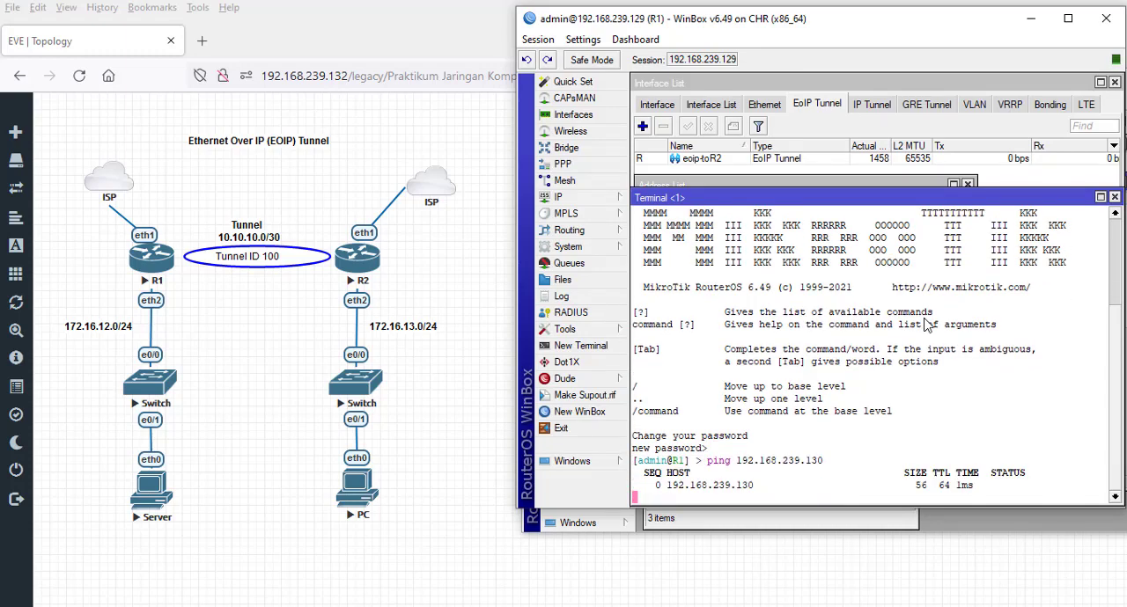
{"action": "key", "text": "ctrl+c"}
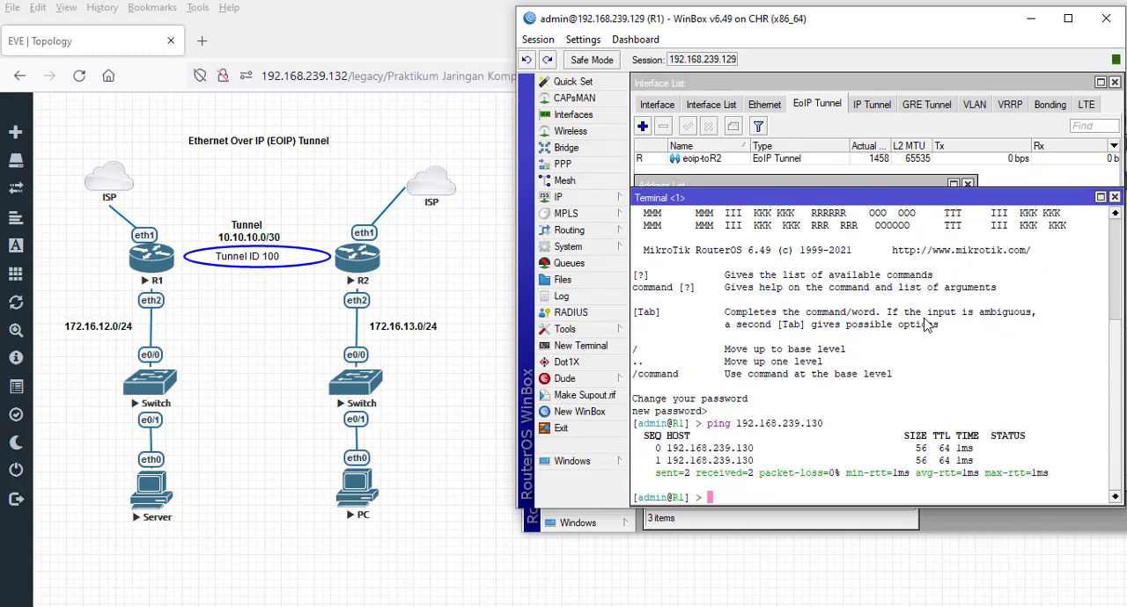
- Ping the PC at 172.16.13.254 from R1's terminal and stop after a few replies
{"action": "type", "text": "ping 172.16.13."}
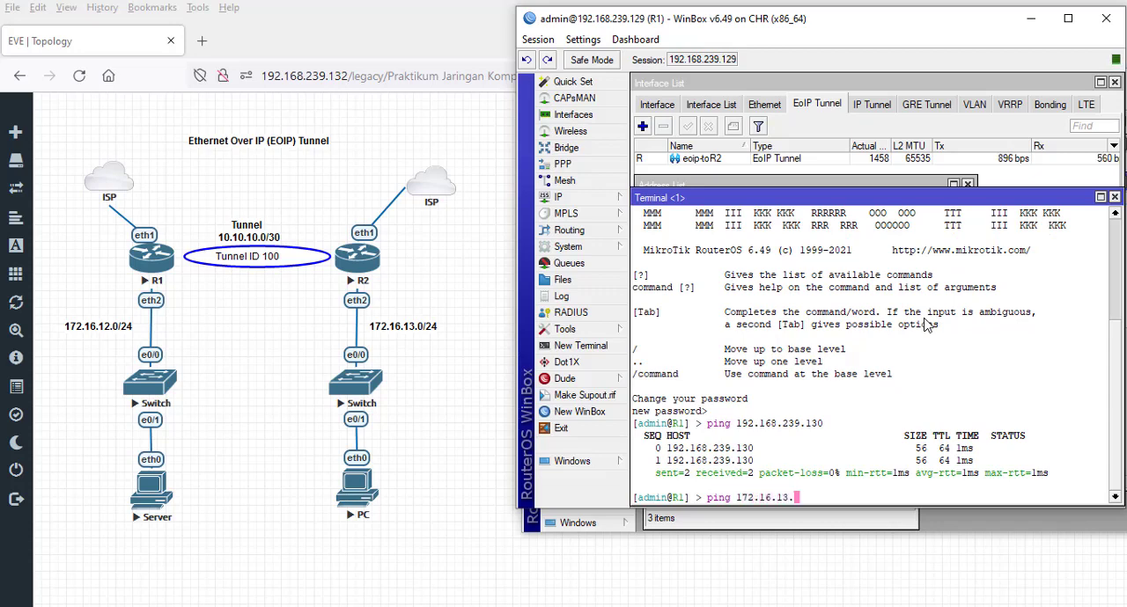
{"action": "type", "text": "254"}
{"action": "key", "text": "Return"}
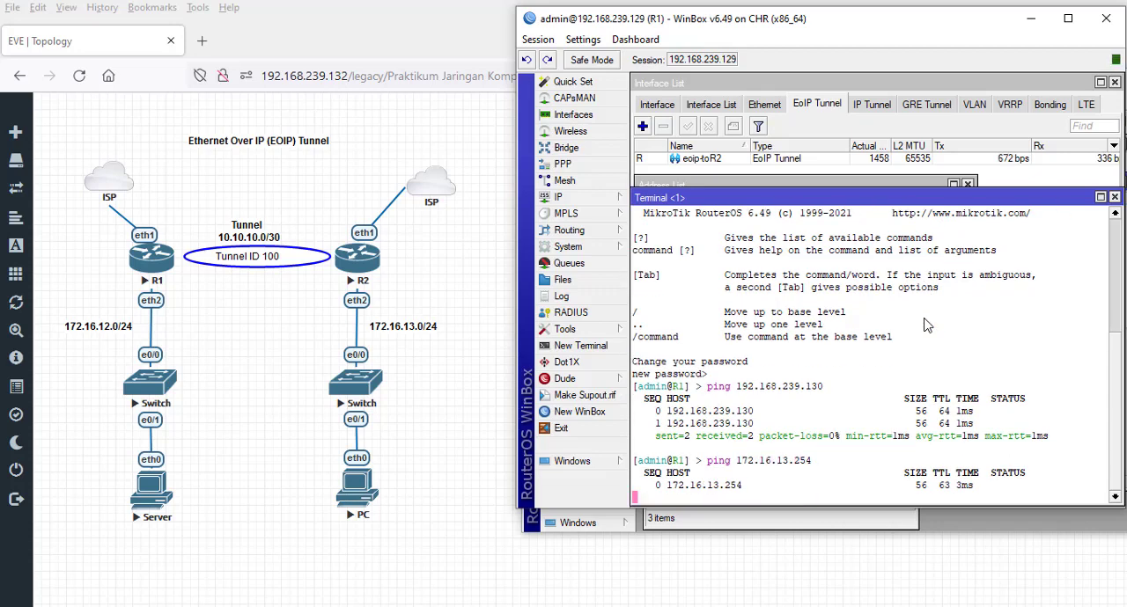
{"action": "key", "text": "ctrl+c"}
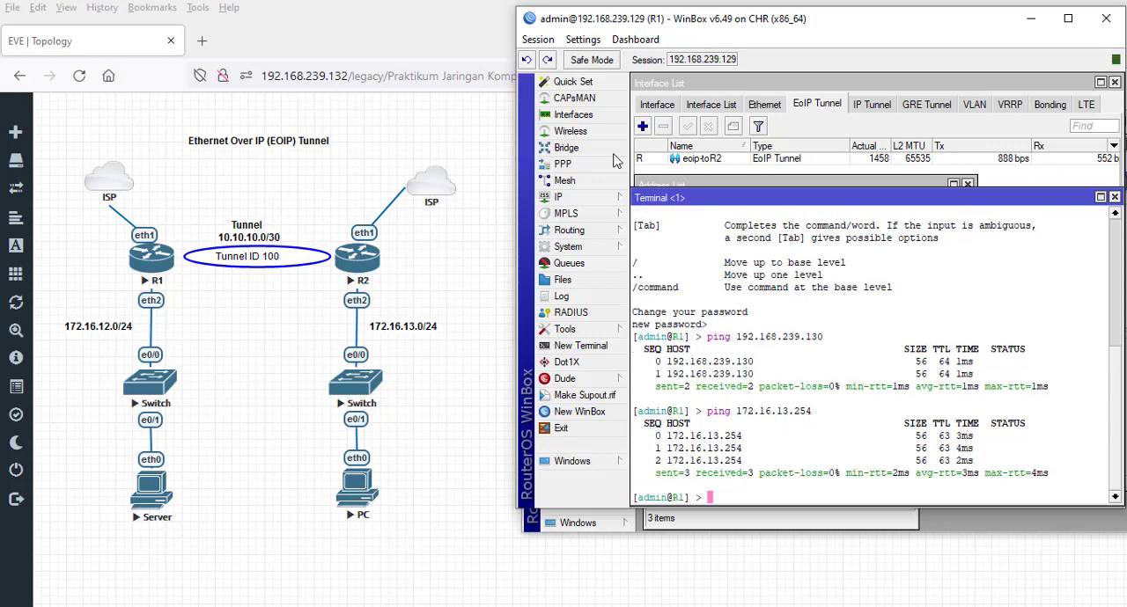
- Switch to the PC's console and rerun the ping to the Server at 172.16.12.254
{"action": "left_click", "coordinate": [240, 1]}
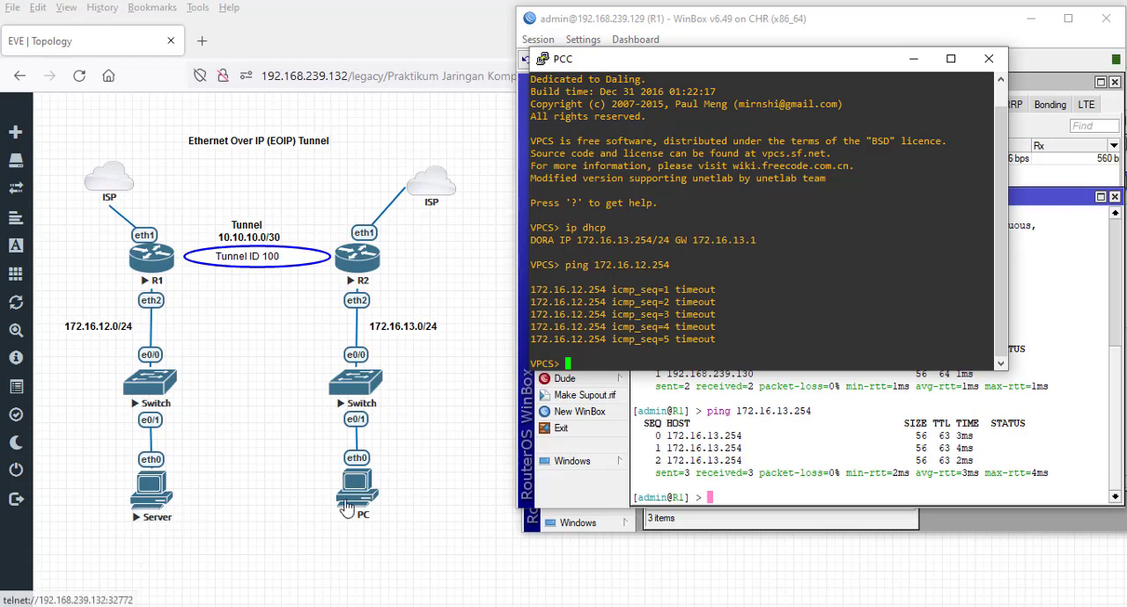
{"action": "key", "text": "Up"}
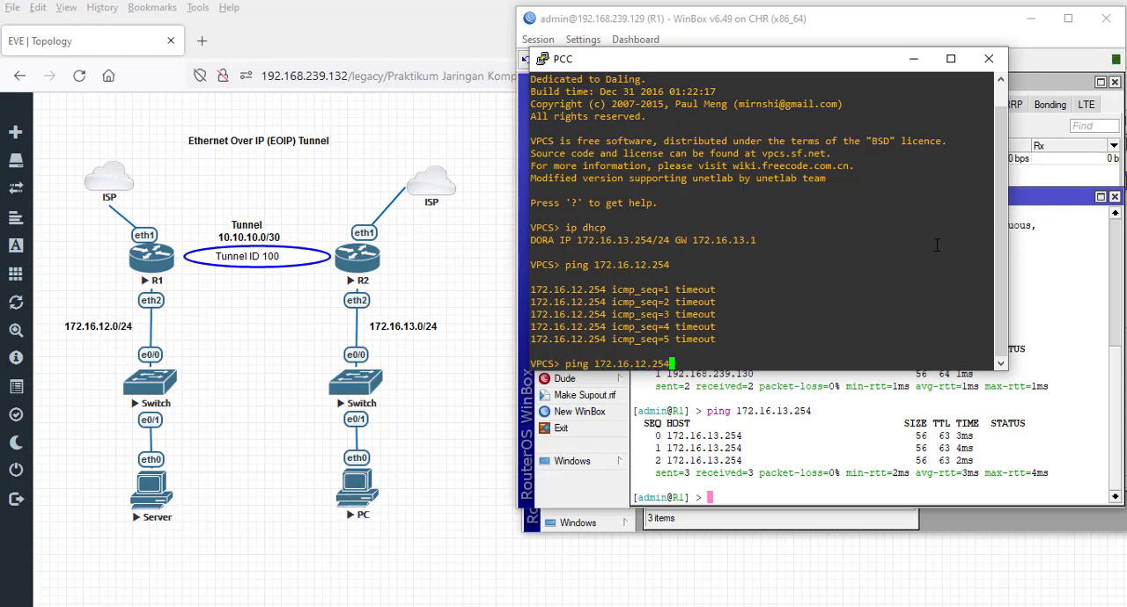
{"action": "key", "text": "Return"}
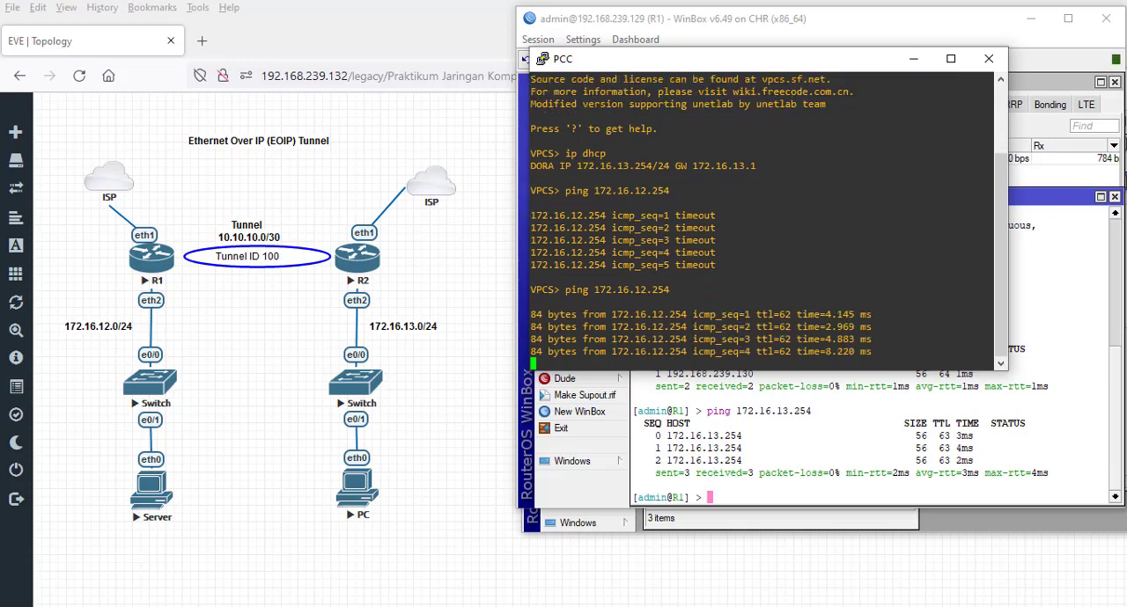
- Switch to the Server's console and rerun the ping to the PC at 172.16.13.254
{"action": "key", "text": "alt+Tab"}
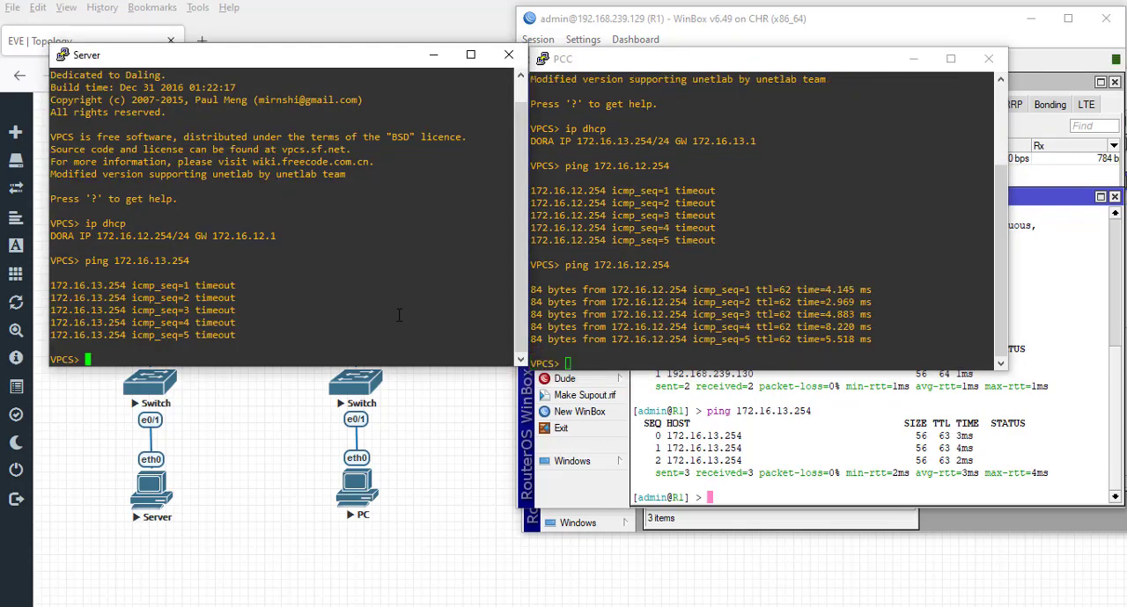
{"action": "key", "text": "Up"}
{"action": "key", "text": "Return"}
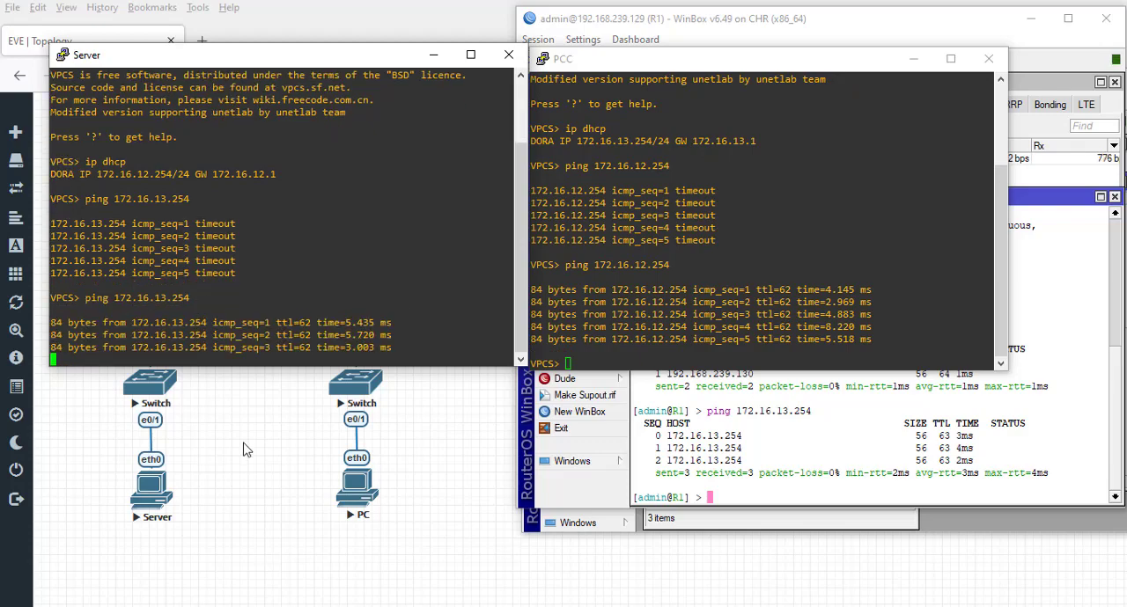
- Place the Server console beside the PC's console and start a continuous ping from the PC to 172.16.12.254 with the -t option
{"action": "left_click_drag", "start_coordinate": [255, 59], "coordinate": [748, 277]}
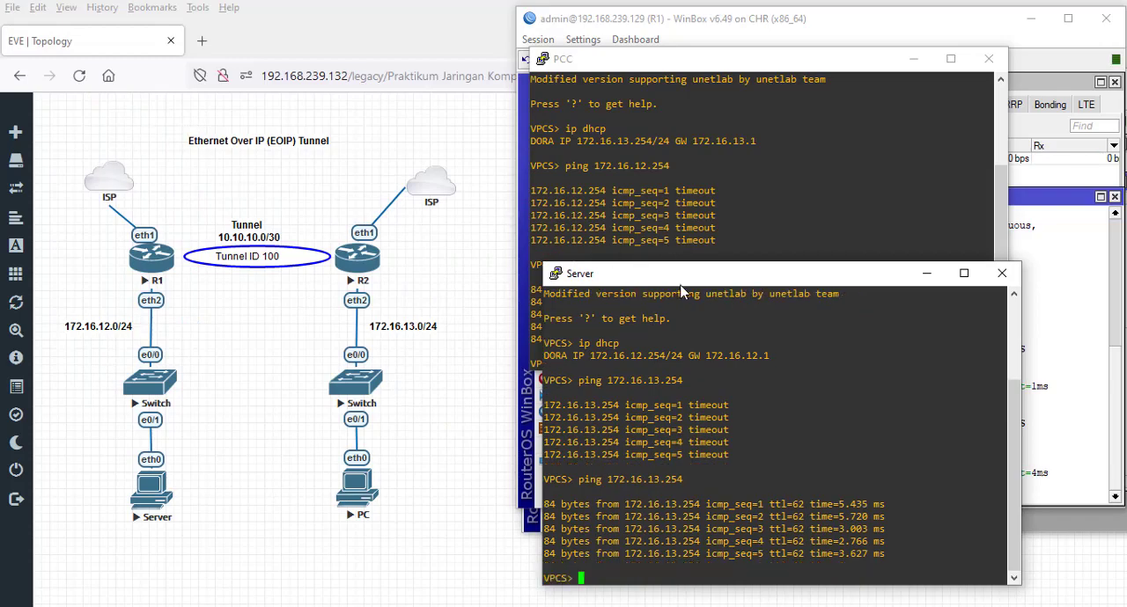
{"action": "left_click_drag", "start_coordinate": [682, 283], "coordinate": [197, 70]}
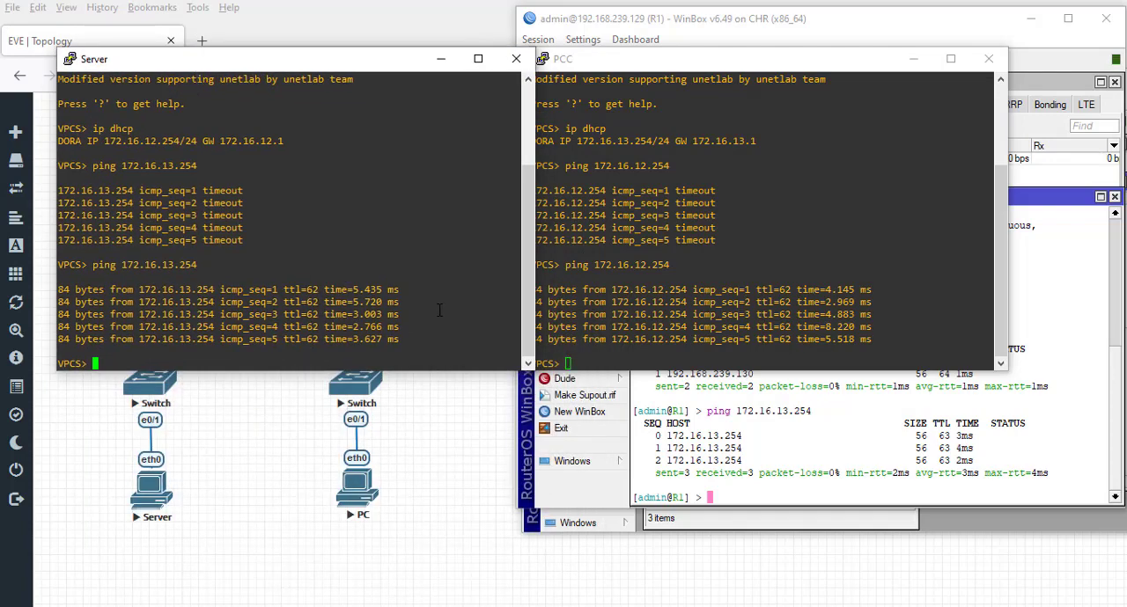
{"action": "left_click", "coordinate": [866, 226]}
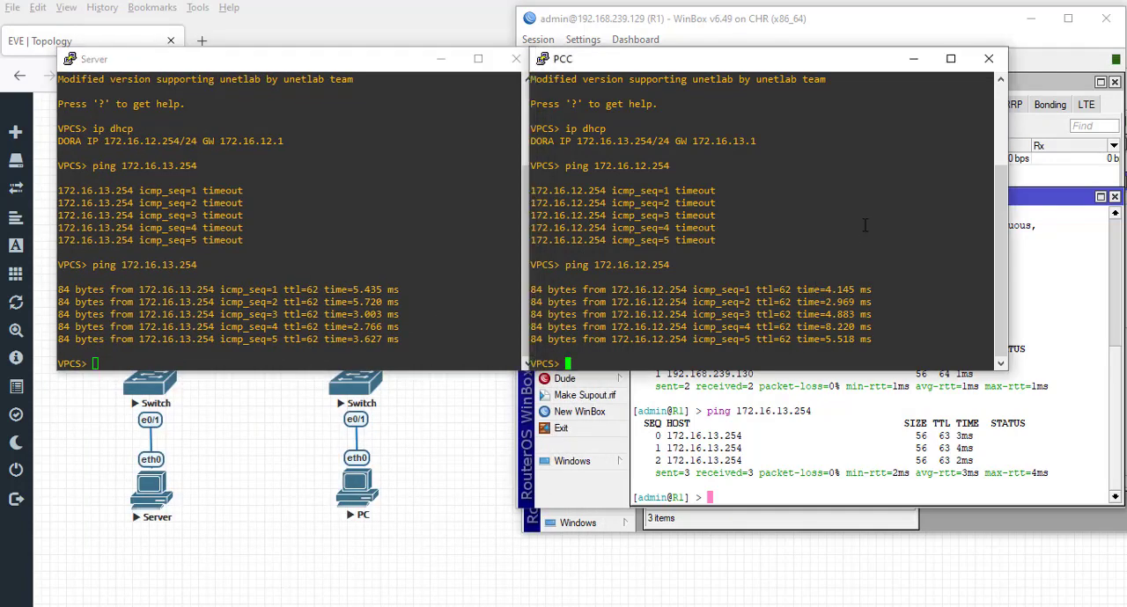
{"action": "key", "text": "Up"}
{"action": "type", "text": "-t"}
{"action": "key", "text": "Return"}
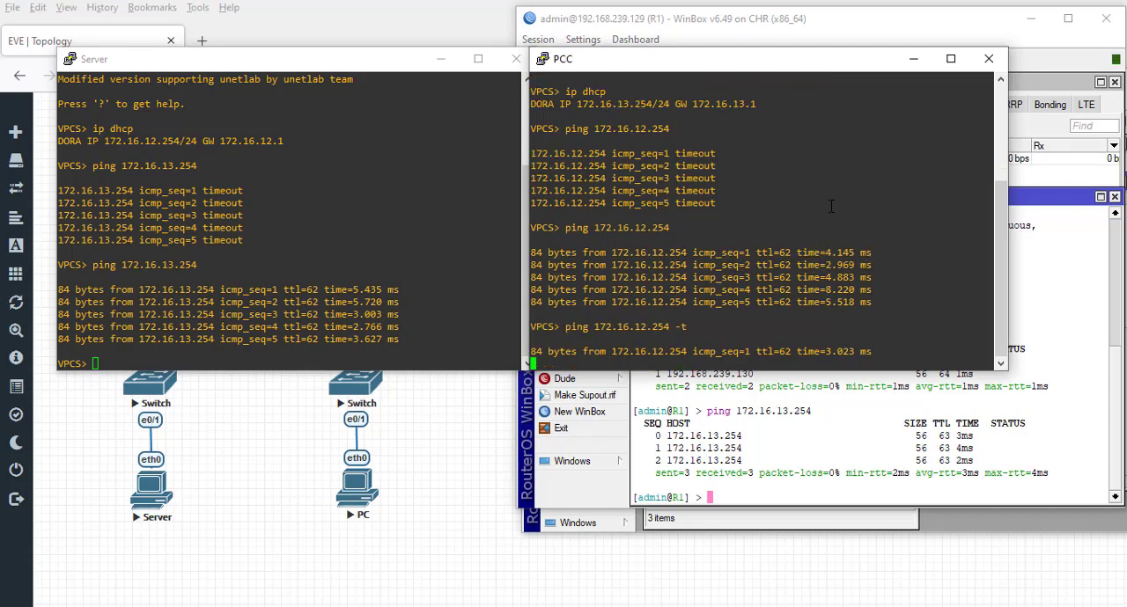
- Bring R1's WinBox to the front and arrange it side by side with the PC's console
{"action": "left_click", "coordinate": [972, 33]}
{"action": "left_click_drag", "start_coordinate": [933, 34], "coordinate": [368, 30]}
{"action": "left_click", "coordinate": [546, 189]}
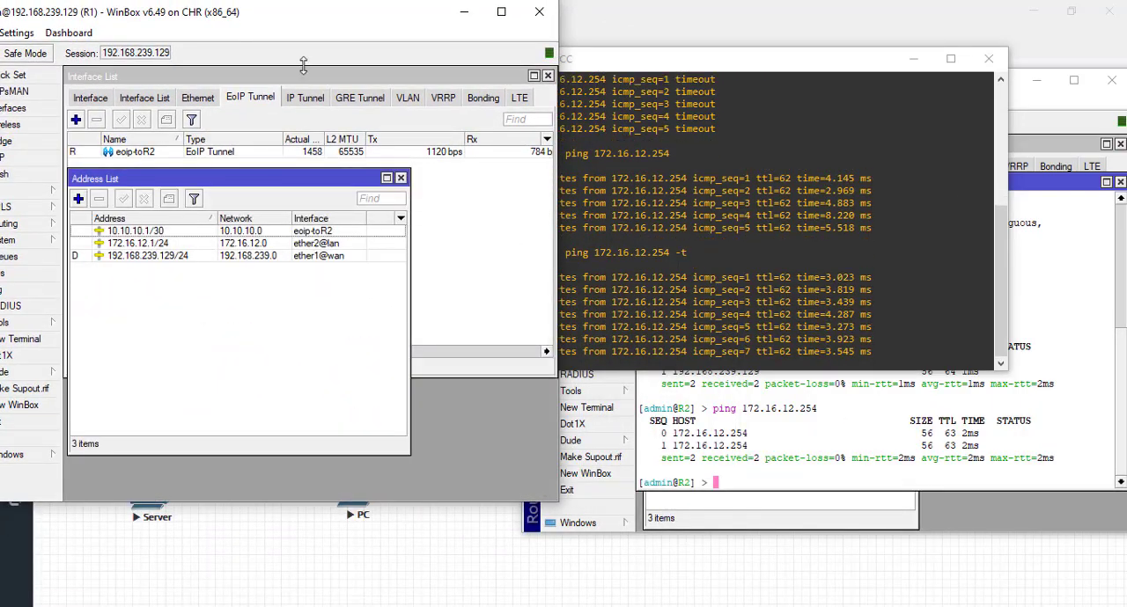
{"action": "left_click_drag", "start_coordinate": [302, 22], "coordinate": [357, 23]}
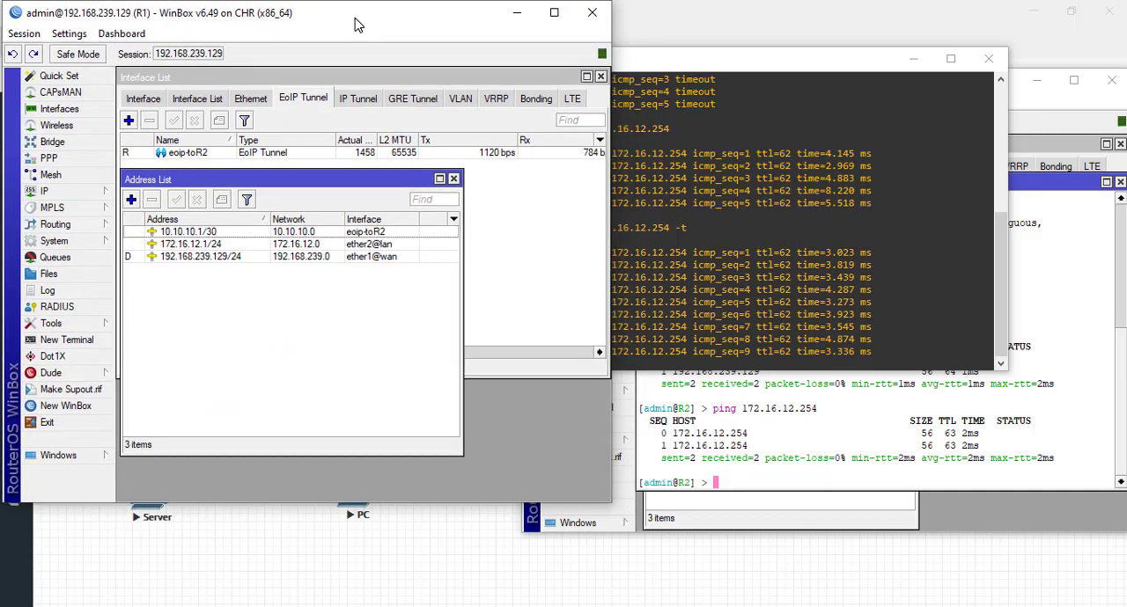
{"action": "left_click_drag", "start_coordinate": [749, 71], "coordinate": [848, 60]}
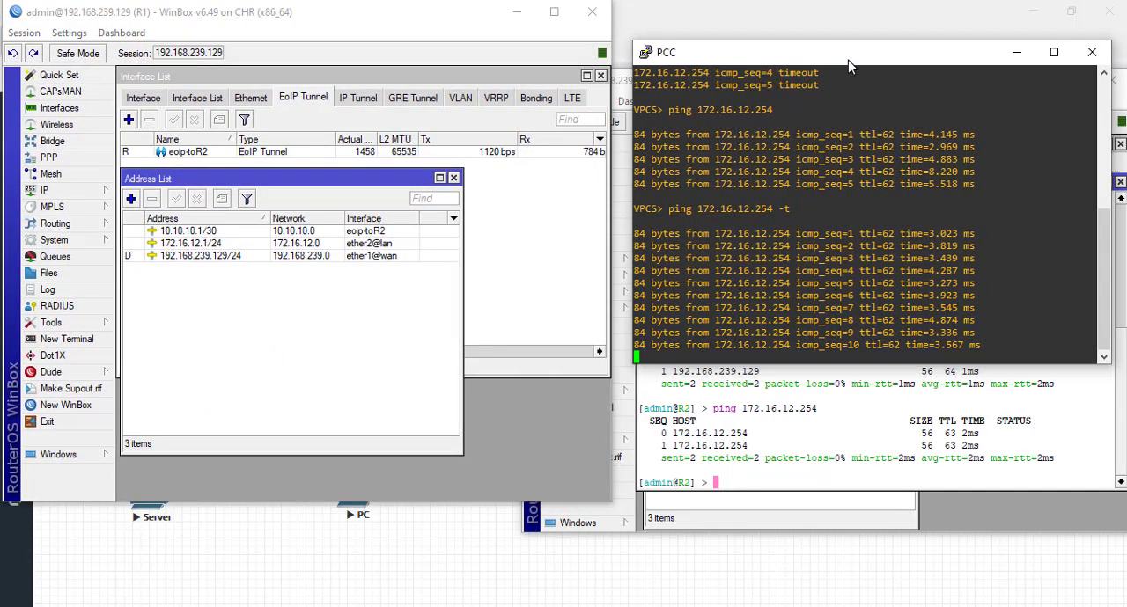
- Disable R1's 10.10.10.1/30 address, then inspect the eoip-toR2 interface settings and close them without changes
{"action": "left_click", "coordinate": [347, 232]}
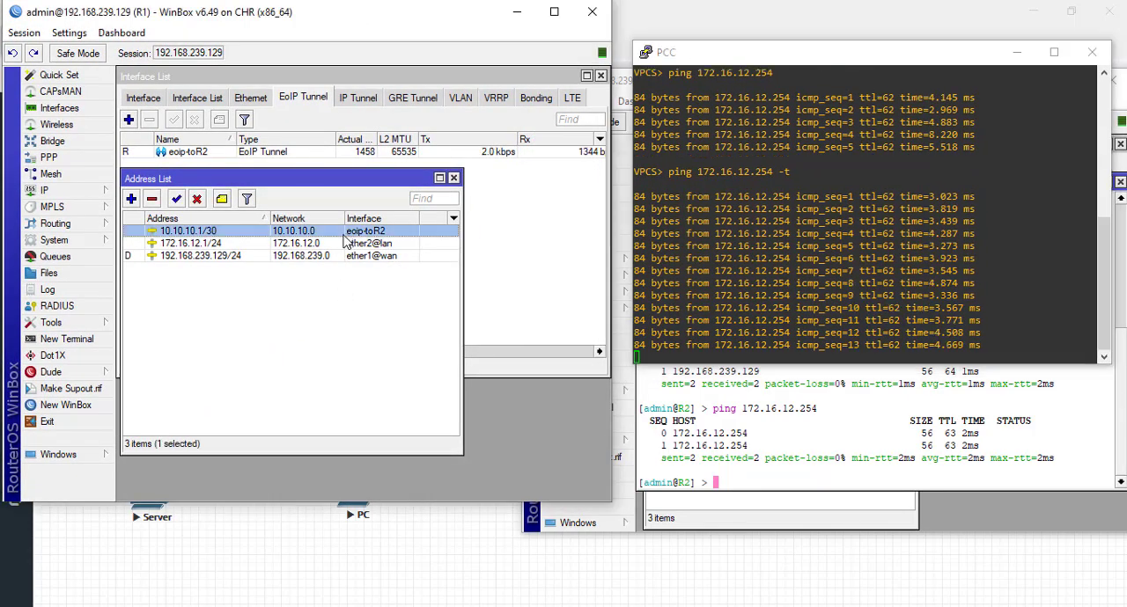
{"action": "left_click", "coordinate": [196, 199]}
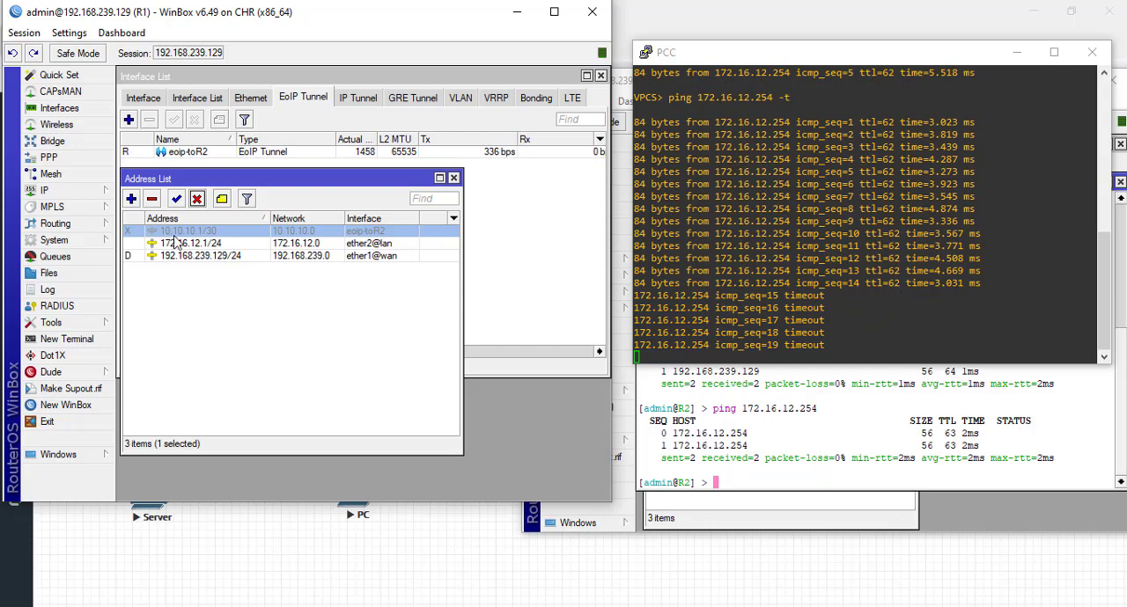
{"action": "double_click", "coordinate": [160, 154]}
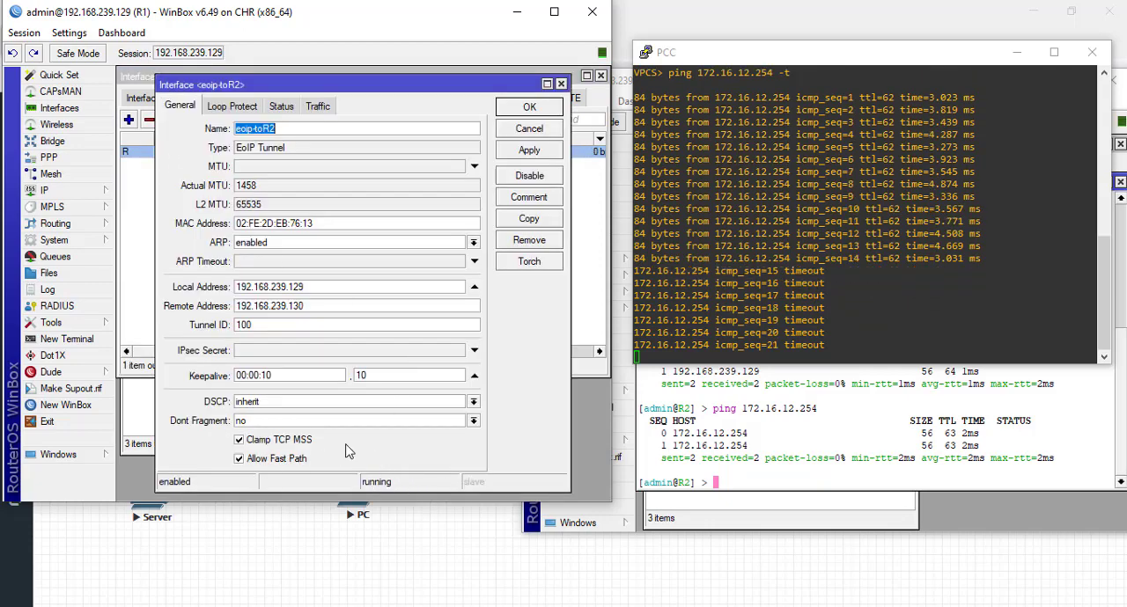
{"action": "left_click", "coordinate": [523, 132]}
{"action": "left_click", "coordinate": [300, 422]}
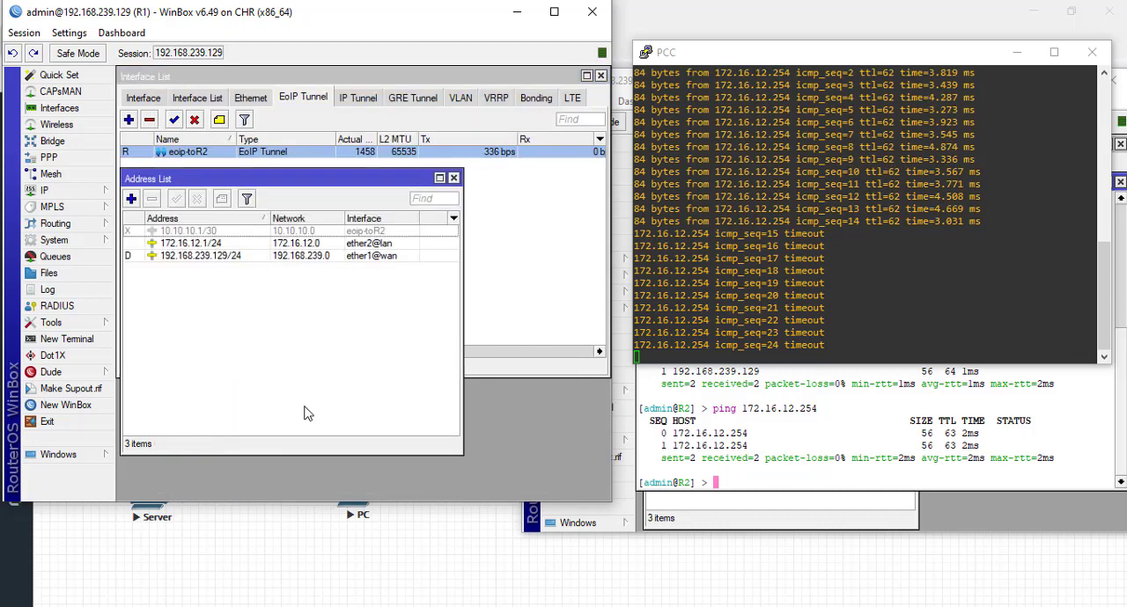
- Re-enable R1's 10.10.10.1/30 address and stop the continuous ping on the PC
{"action": "left_click", "coordinate": [198, 234]}
{"action": "left_click", "coordinate": [176, 199]}
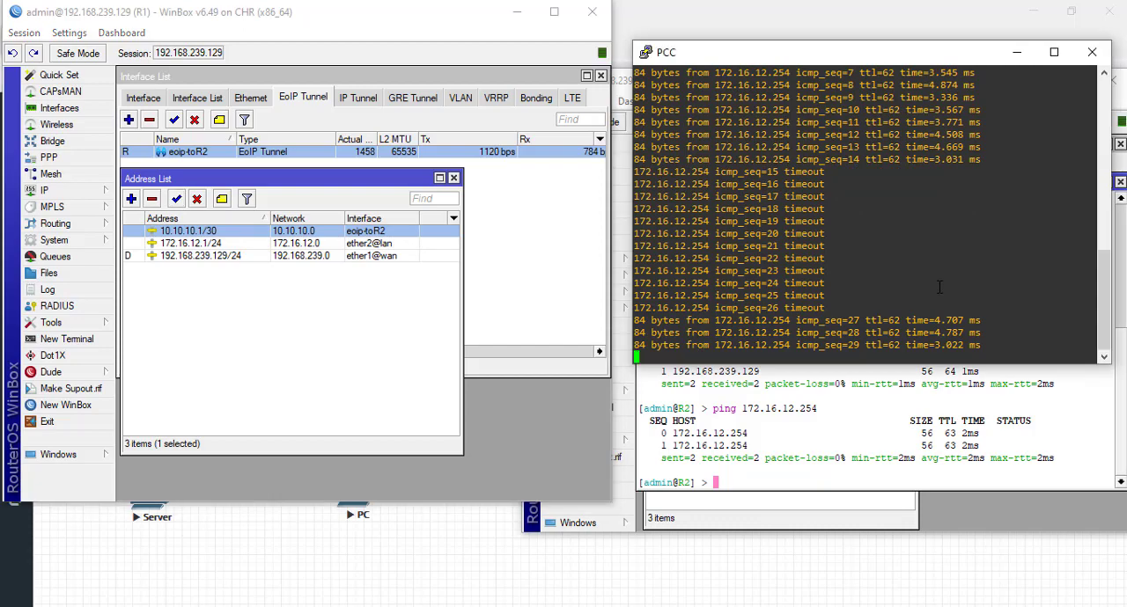
{"action": "key", "text": "ctrl+c"}
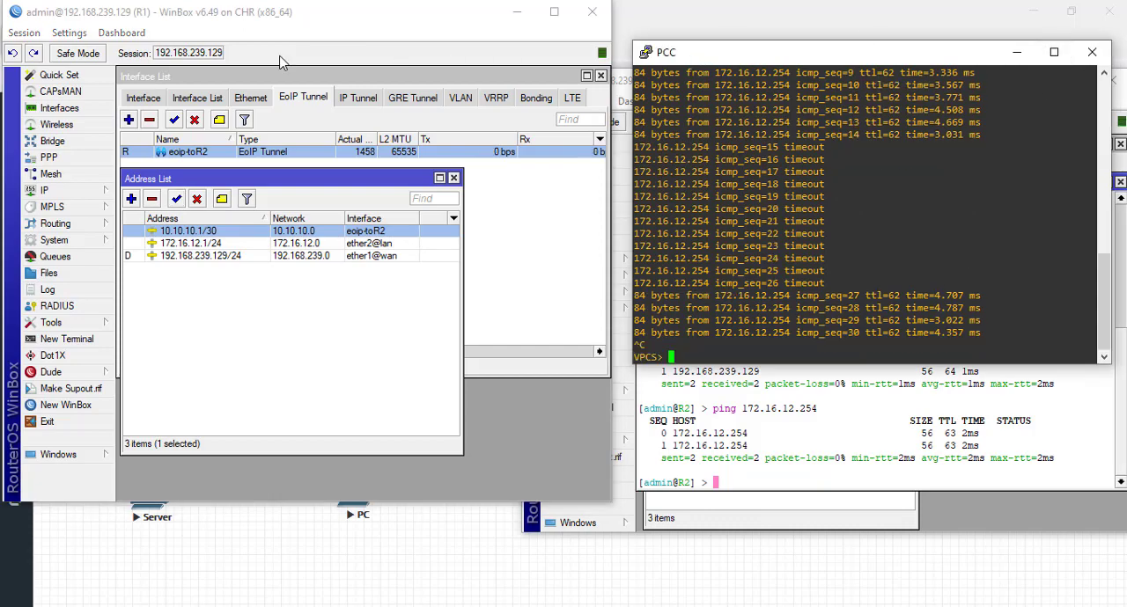
- Move R1's WinBox and the Server console off the EVE topology diagram
{"action": "left_click_drag", "start_coordinate": [297, 19], "coordinate": [731, 158]}
{"action": "left_click_drag", "start_coordinate": [299, 58], "coordinate": [792, 229]}
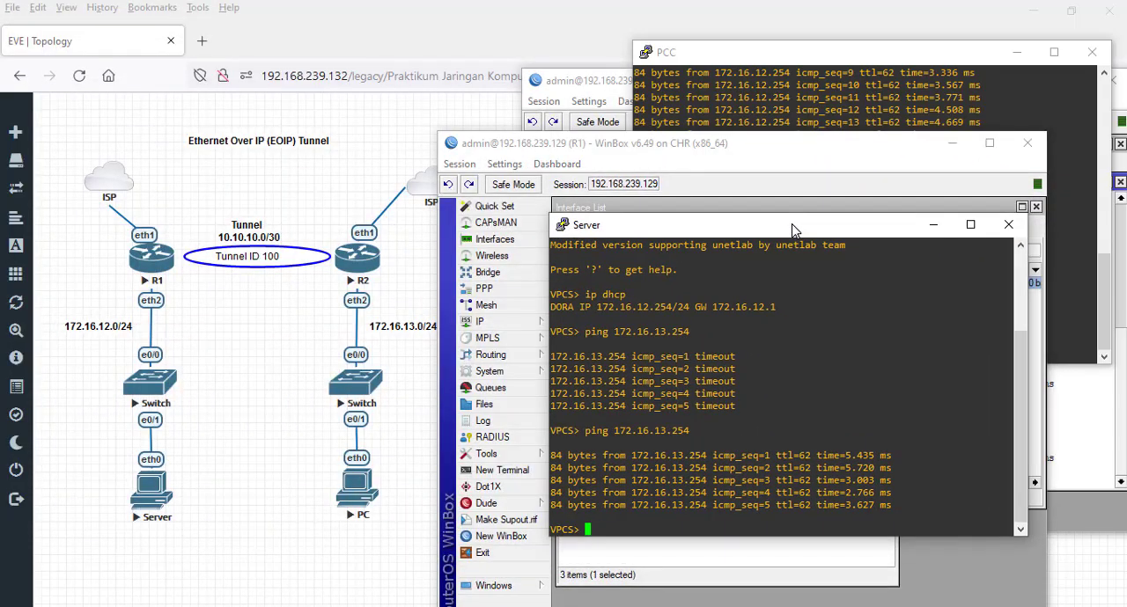